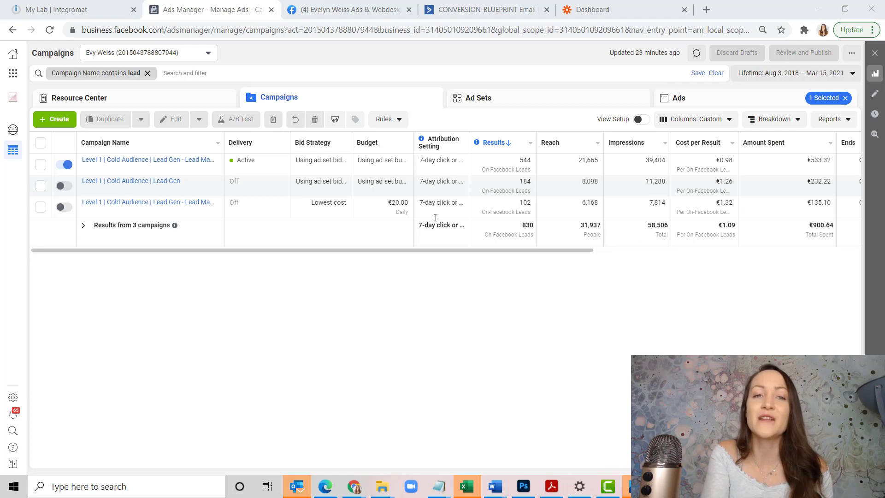
# Preview the first ad of the active lead generation campaign and open its Facebook post with comments
pyautogui.click(335, 5)
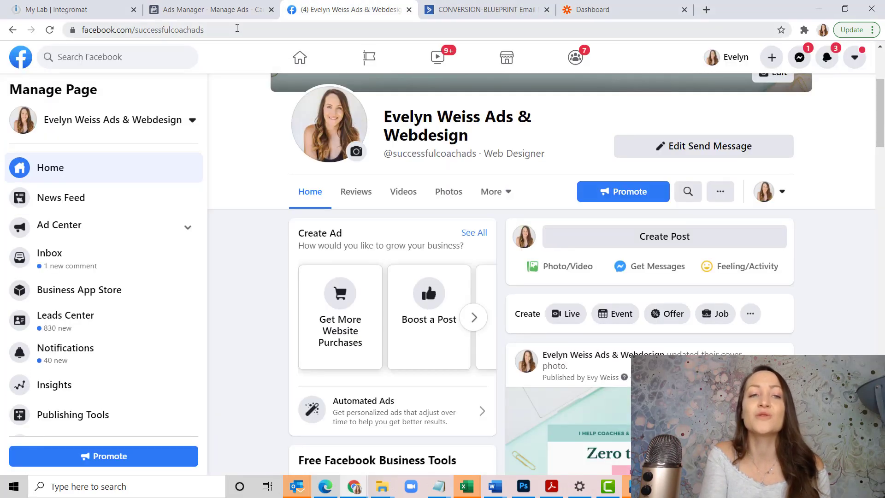
pyautogui.click(228, 10)
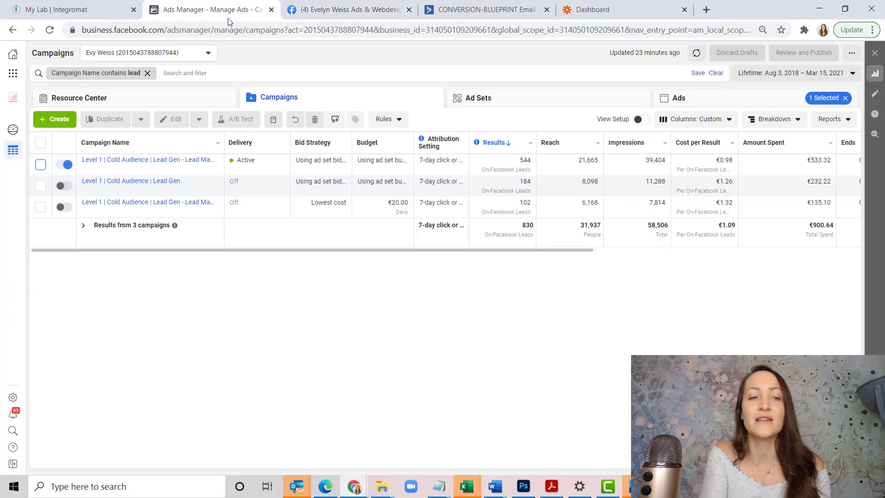
pyautogui.click(46, 165)
pyautogui.click(681, 104)
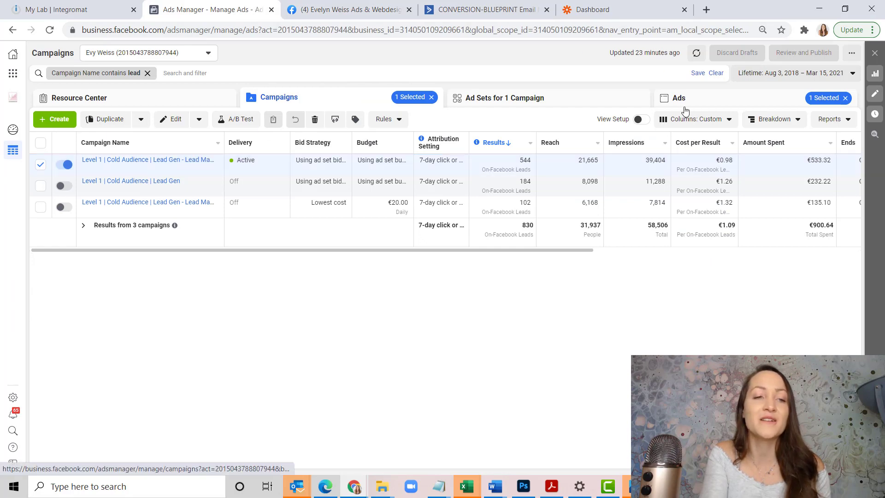
pyautogui.click(387, 119)
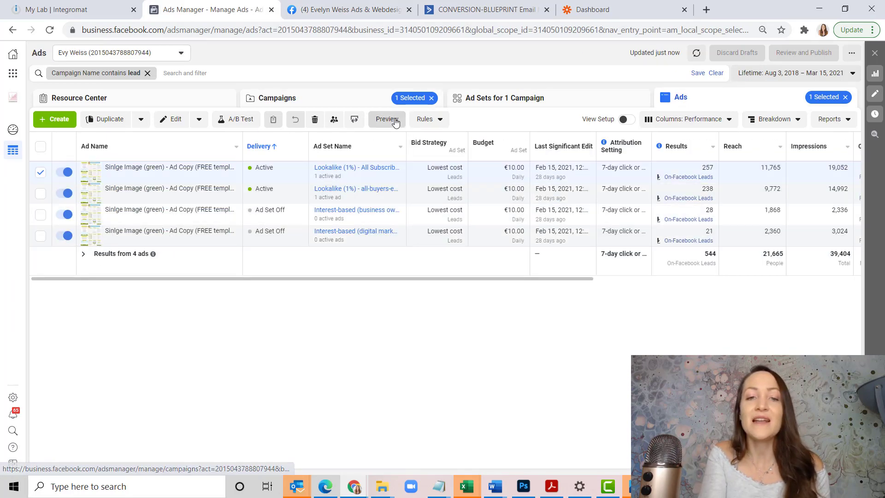
pyautogui.click(358, 96)
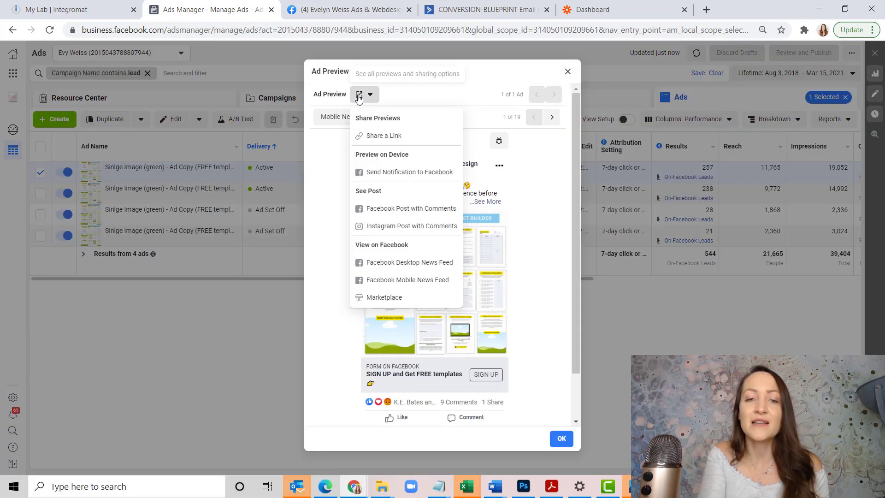
pyautogui.click(389, 216)
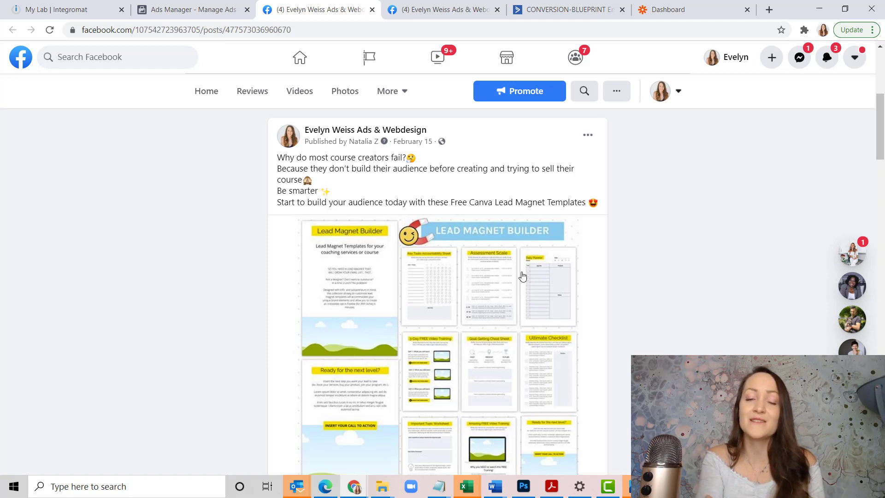
# Open the ad post's sign-up form, examine its lead fields, and close it
pyautogui.scroll(-3, 522, 276)
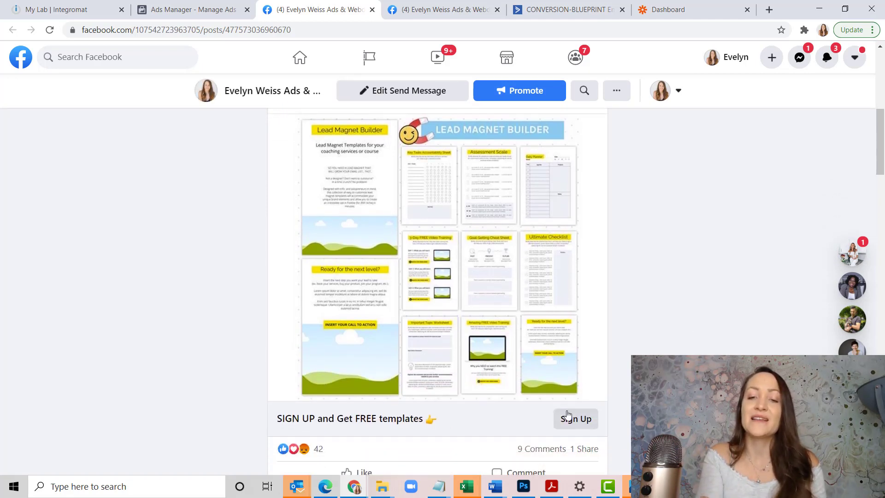
pyautogui.click(566, 416)
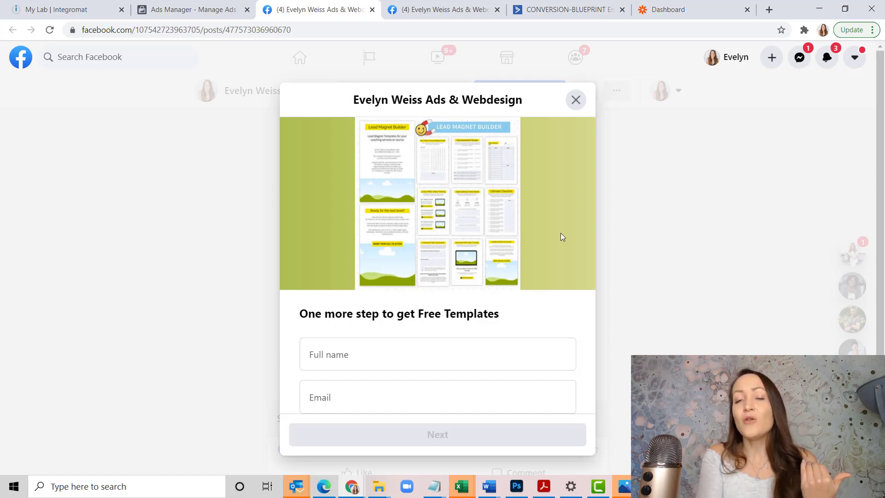
pyautogui.click(575, 100)
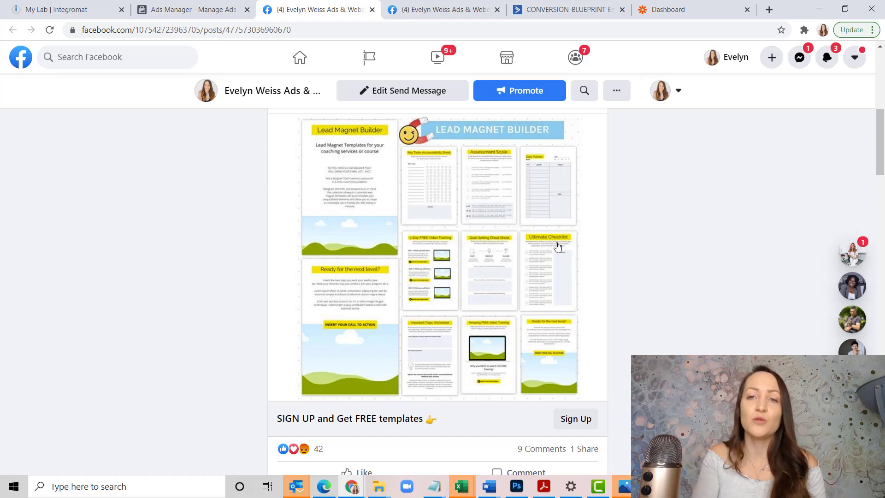
# Look at the Zapier dashboard and the ActiveCampaign contacts page, and return to the Facebook ad post
pyautogui.click(667, 4)
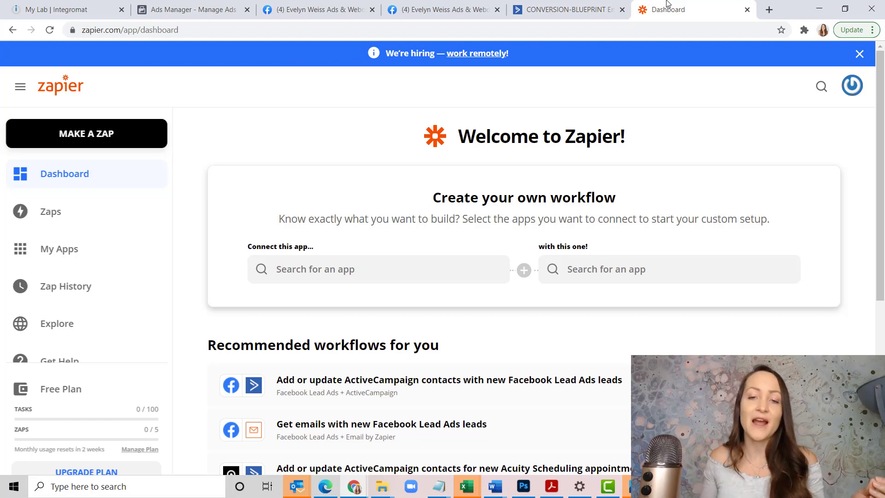
pyautogui.click(570, 5)
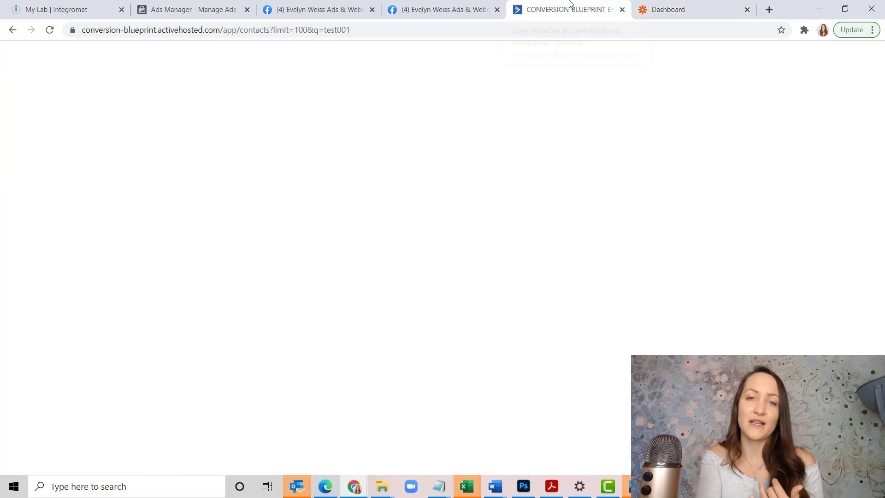
pyautogui.click(401, 3)
pyautogui.click(317, 5)
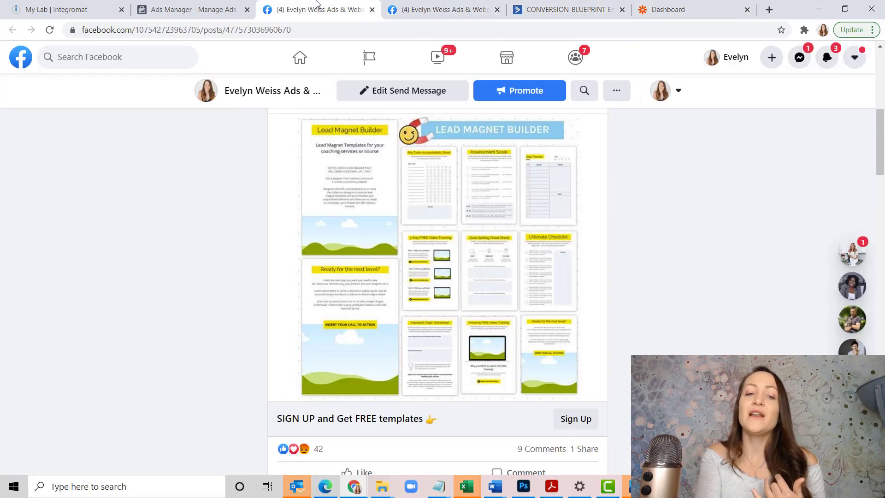
# Examine the reactions and comments under the Lead Magnet Builder ad post for feedback from people who signed up
pyautogui.moveTo(304, 453)
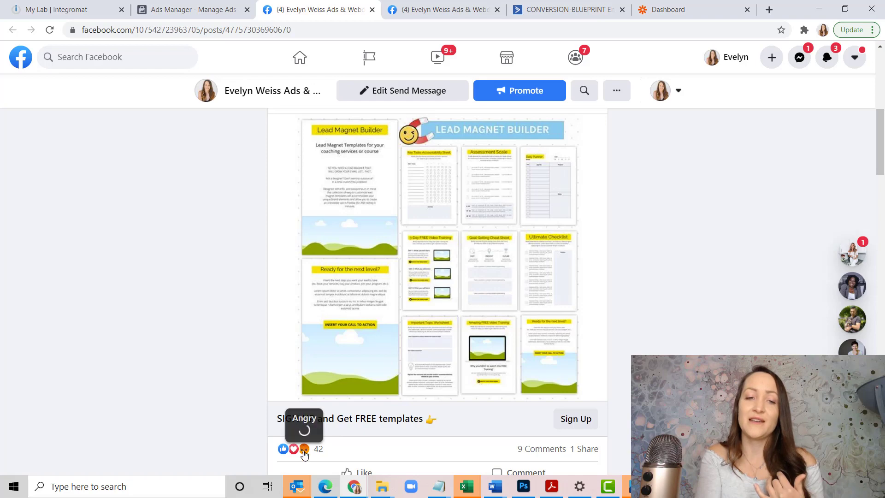
pyautogui.scroll(-5, 303, 454)
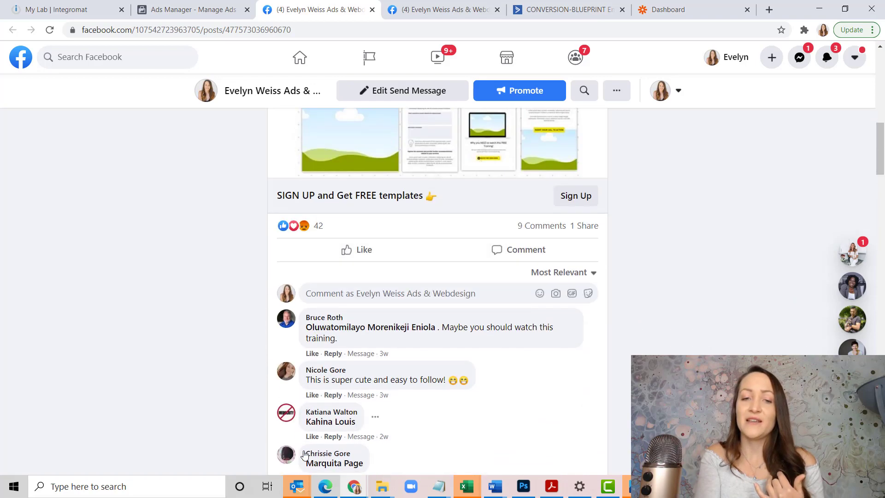
pyautogui.scroll(-2, 304, 453)
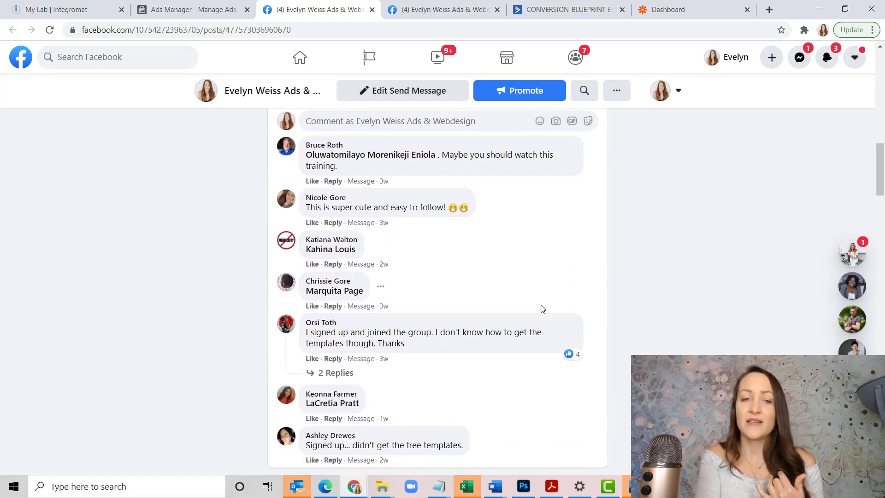
pyautogui.scroll(-2, 374, 333)
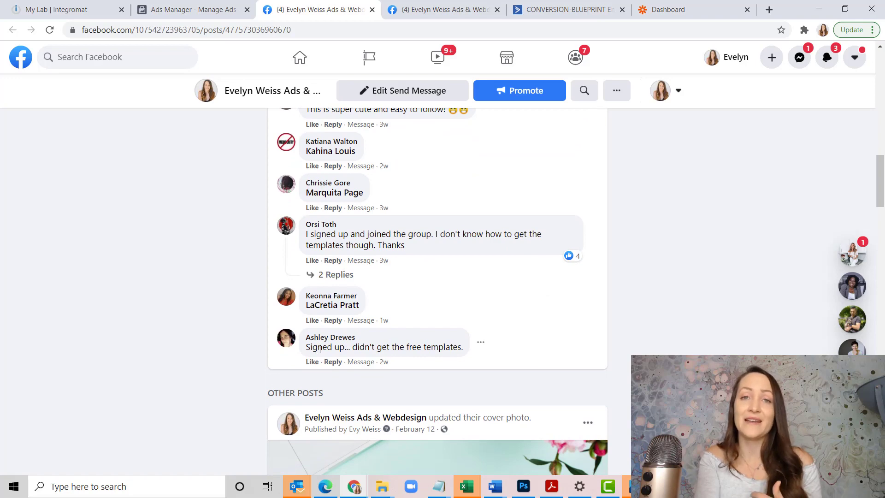
pyautogui.scroll(15, 320, 349)
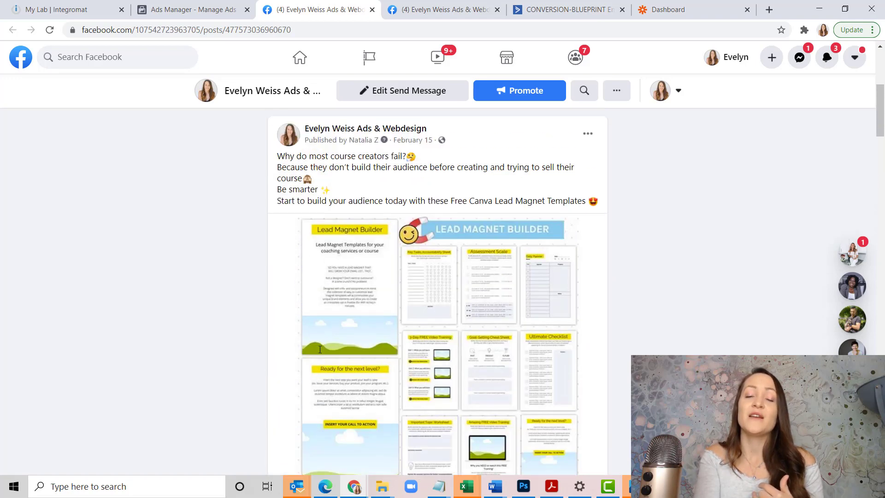
pyautogui.scroll(-1, 320, 348)
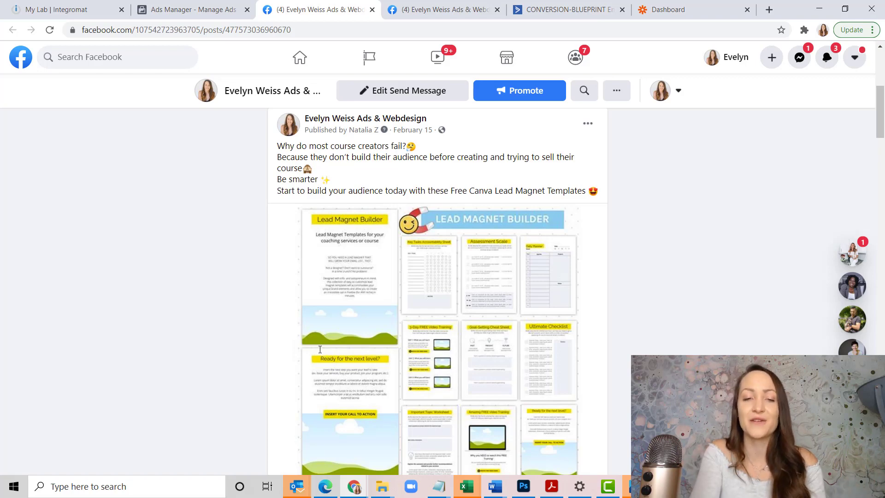
pyautogui.scroll(-4, 320, 349)
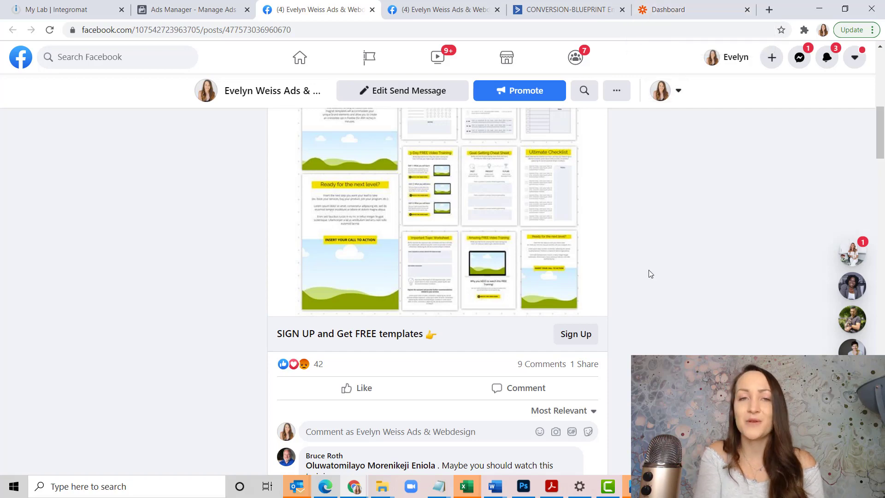
pyautogui.scroll(5, 647, 272)
# Switch to Integromat and examine the available subscription plans and the Basic plan's monthly price
pyautogui.hotkey('ctrl', '1')
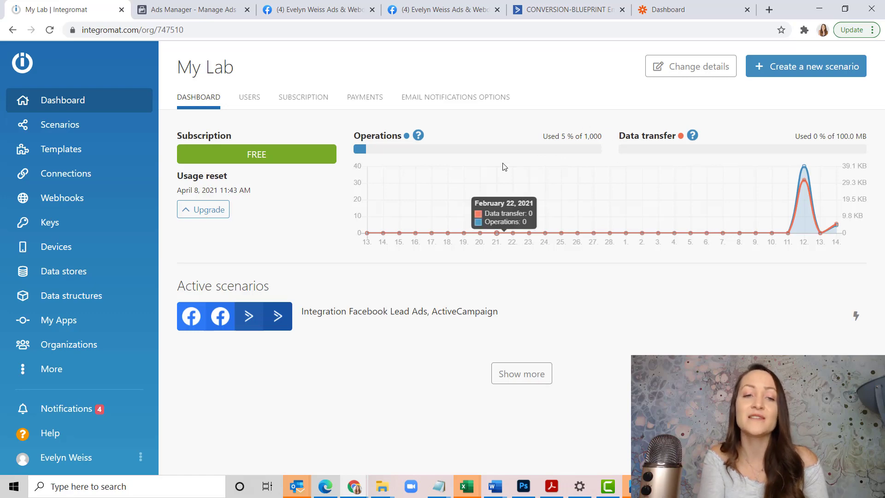
pyautogui.click(224, 210)
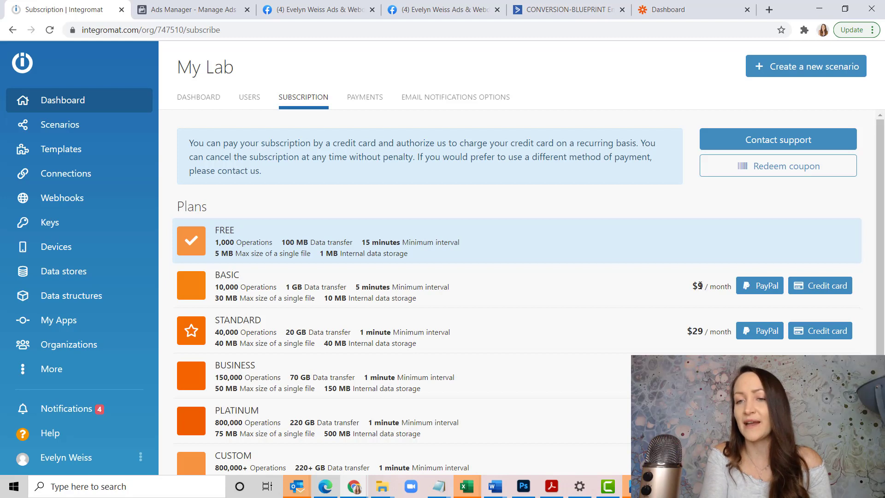
pyautogui.moveTo(700, 285); pyautogui.dragTo(703, 285)
pyautogui.click(576, 296)
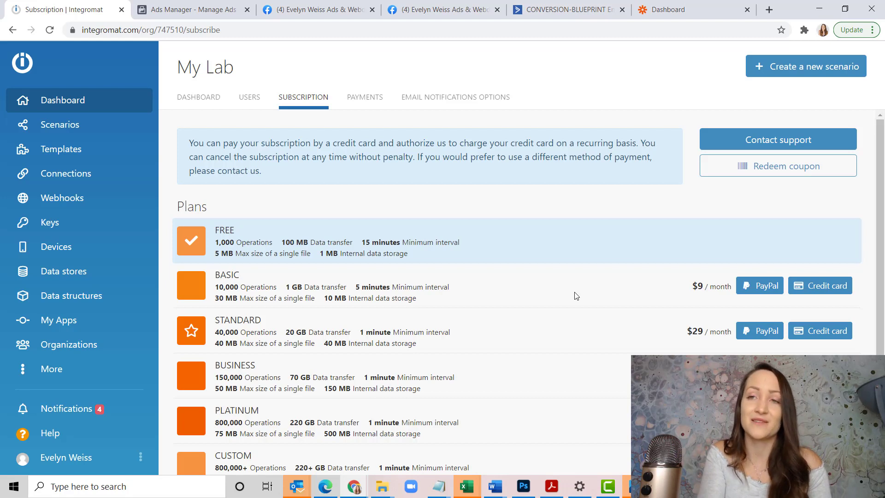
# Create a new scenario with the Facebook Lead Ads service and add its New Lead instant trigger
pyautogui.click(121, 130)
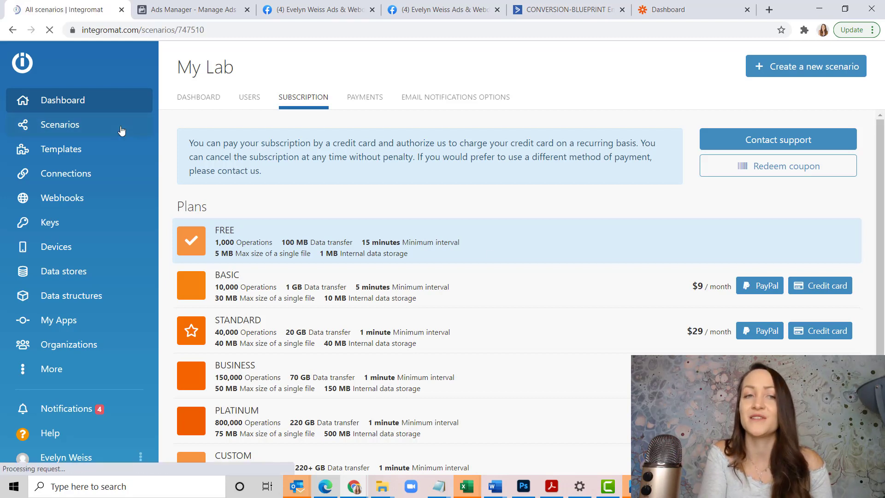
pyautogui.click(781, 74)
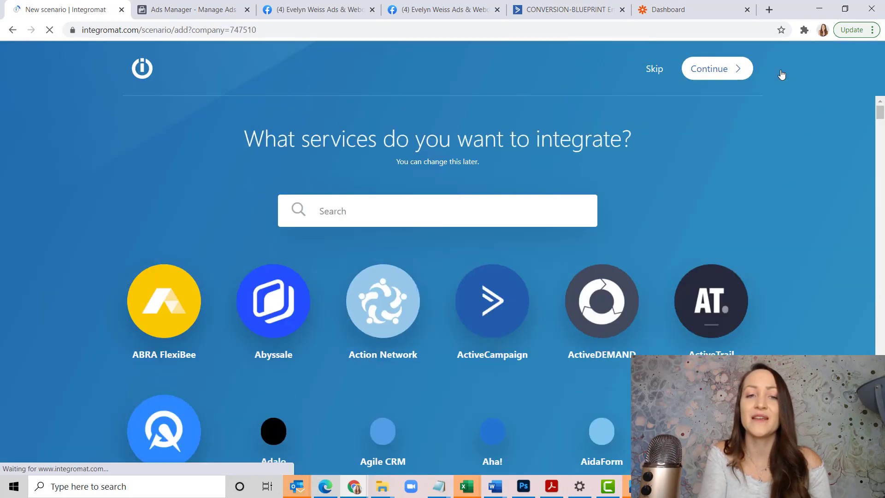
pyautogui.click(451, 210)
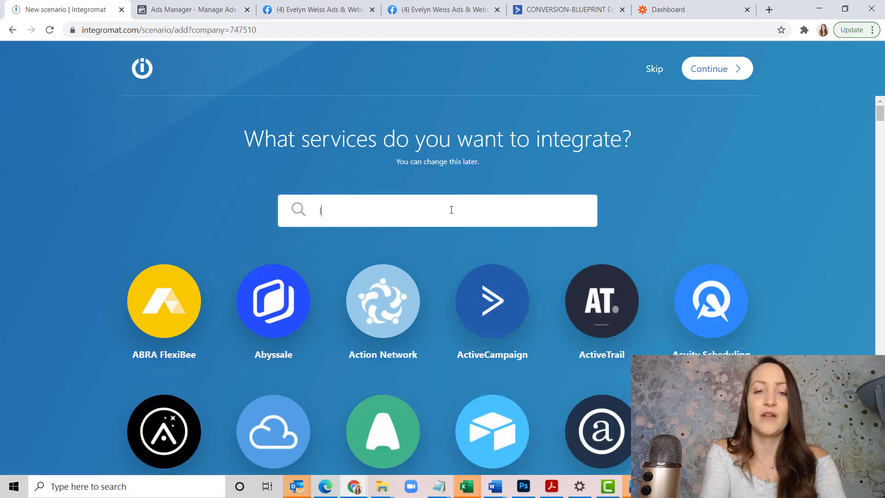
pyautogui.write('lead')
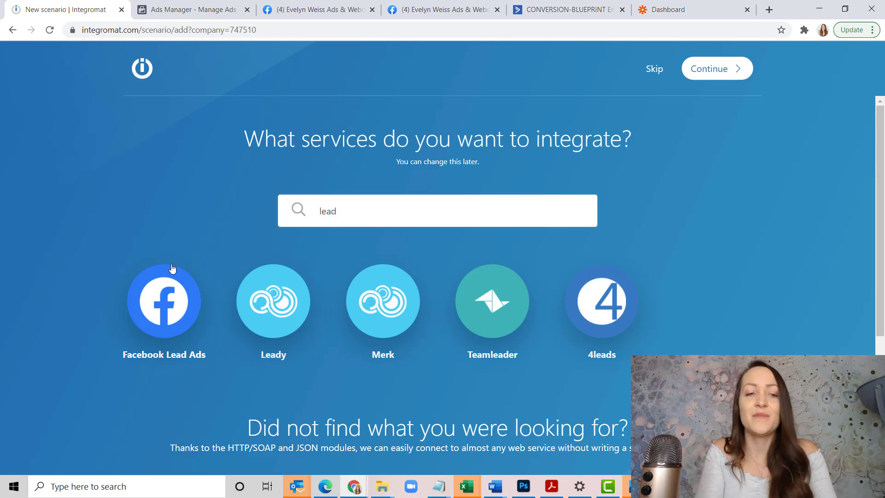
pyautogui.click(150, 295)
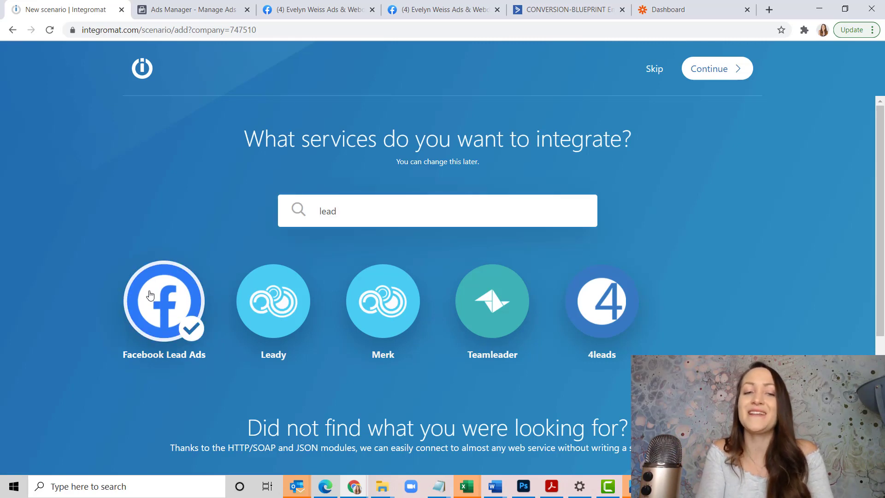
pyautogui.click(722, 78)
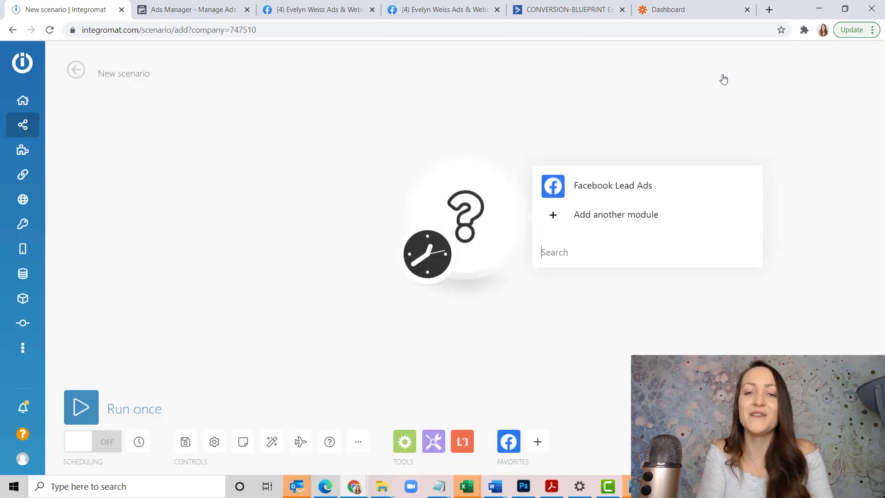
pyautogui.click(582, 196)
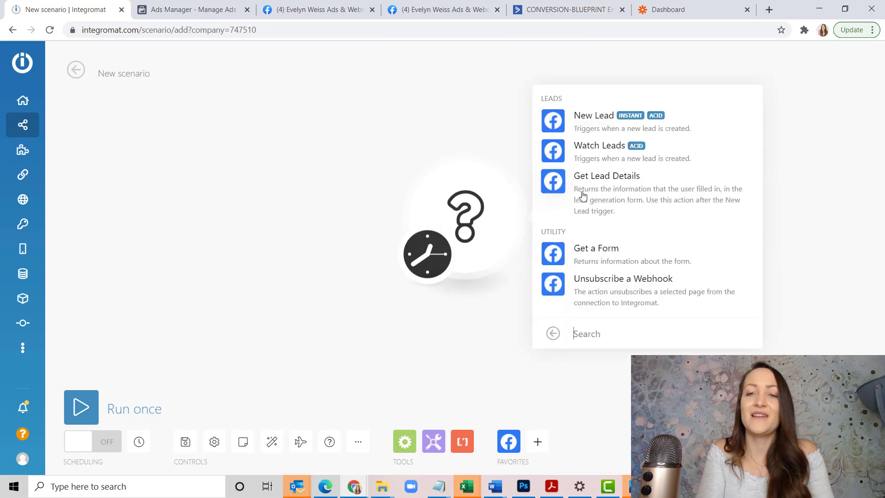
pyautogui.click(612, 130)
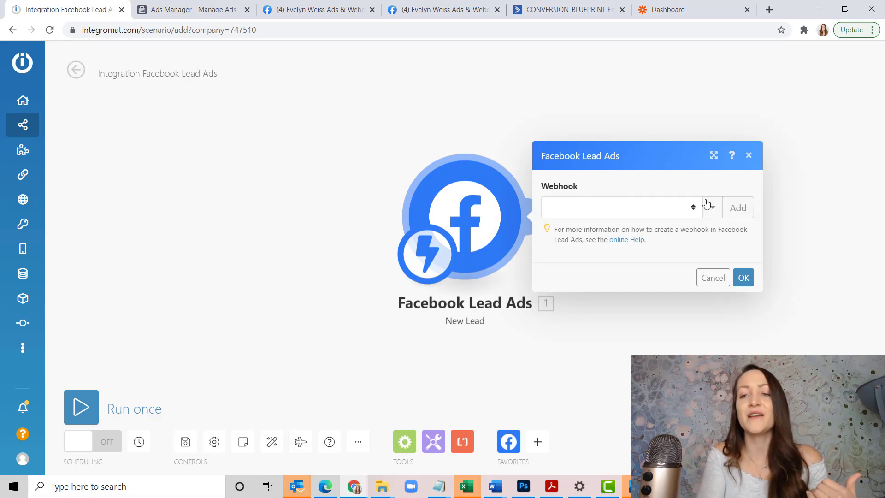
# Start adding a webhook to the New Lead trigger and look at the dialog for creating another Facebook connection, keeping the existing one
pyautogui.click(736, 208)
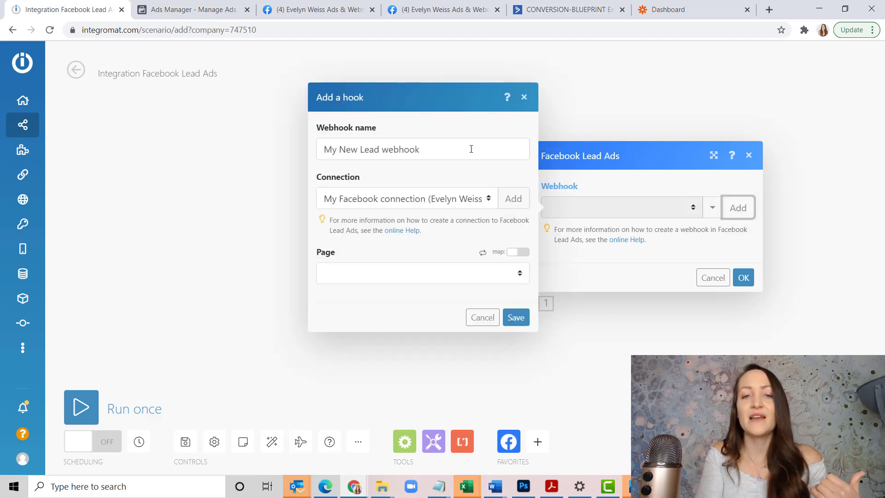
pyautogui.click(469, 149)
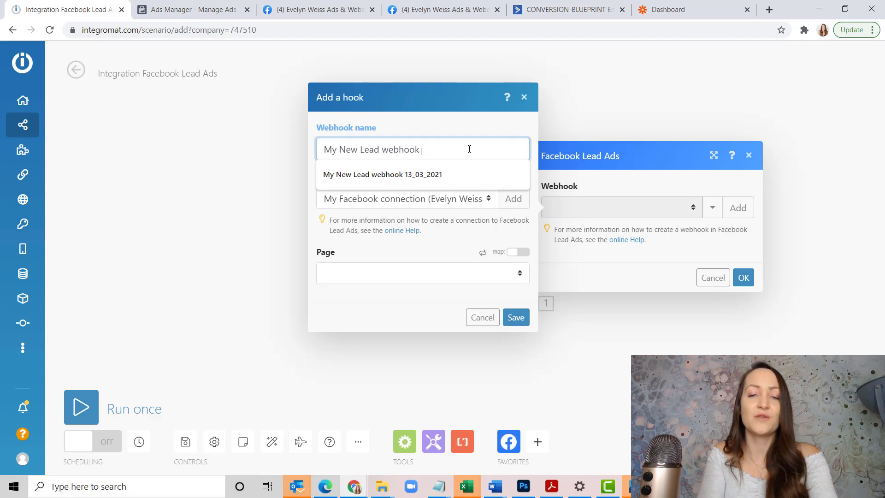
pyautogui.click(444, 123)
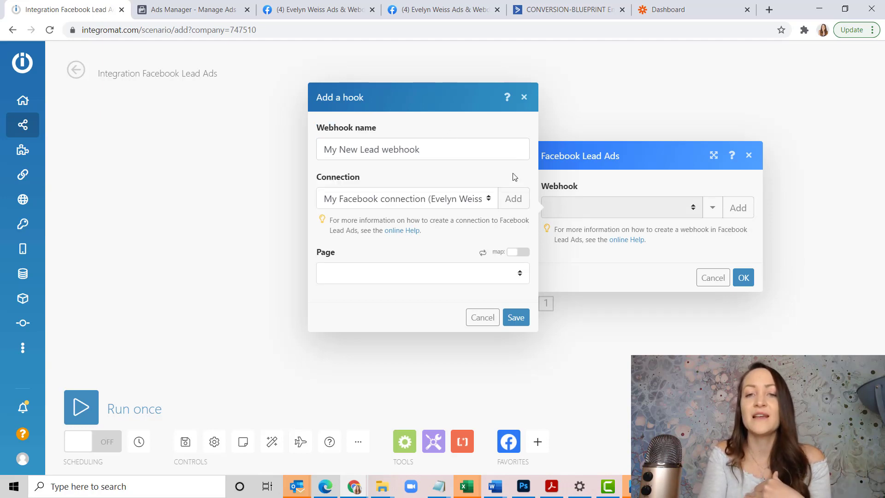
pyautogui.click(511, 198)
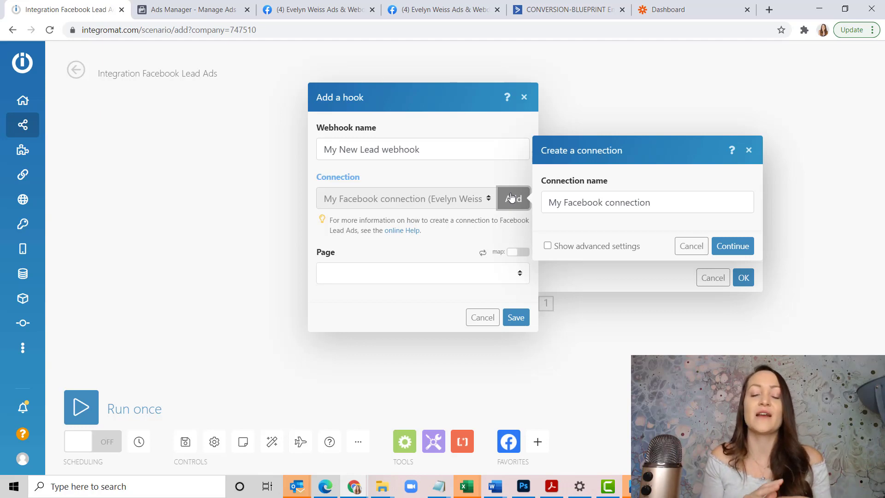
pyautogui.click(680, 247)
# Set the webhook's Facebook page to the Ads & Webdesign (Kalsdorf) business page
pyautogui.click(433, 282)
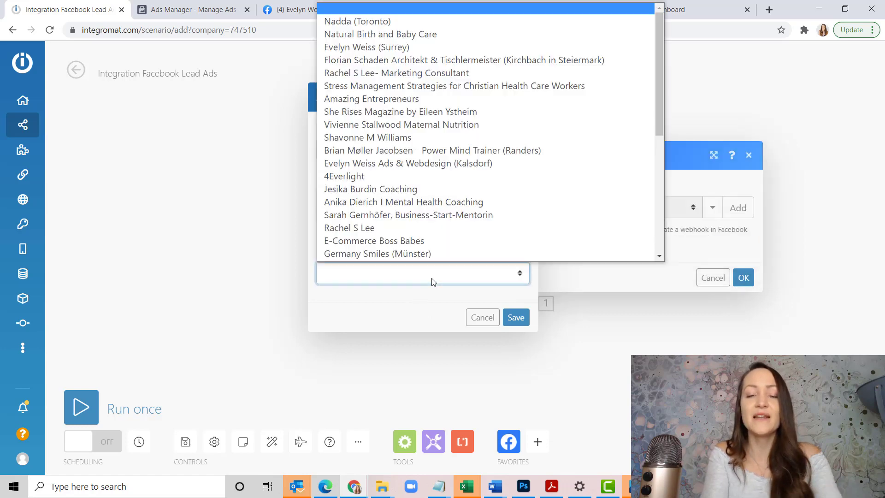
pyautogui.scroll(-3, 451, 226)
pyautogui.scroll(-2, 452, 228)
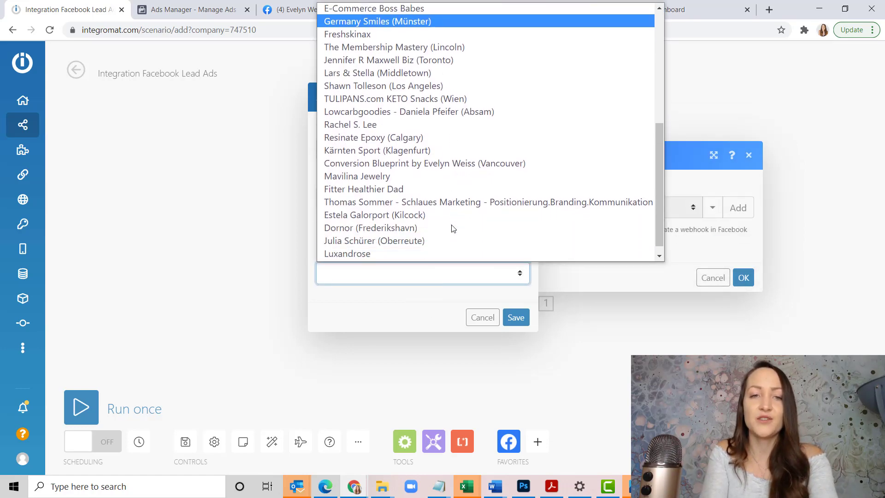
pyautogui.scroll(3, 453, 229)
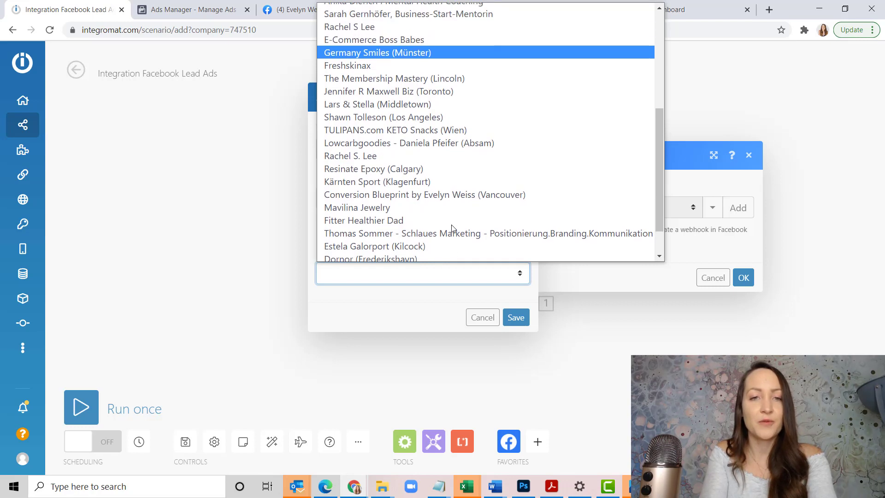
pyautogui.scroll(2, 426, 147)
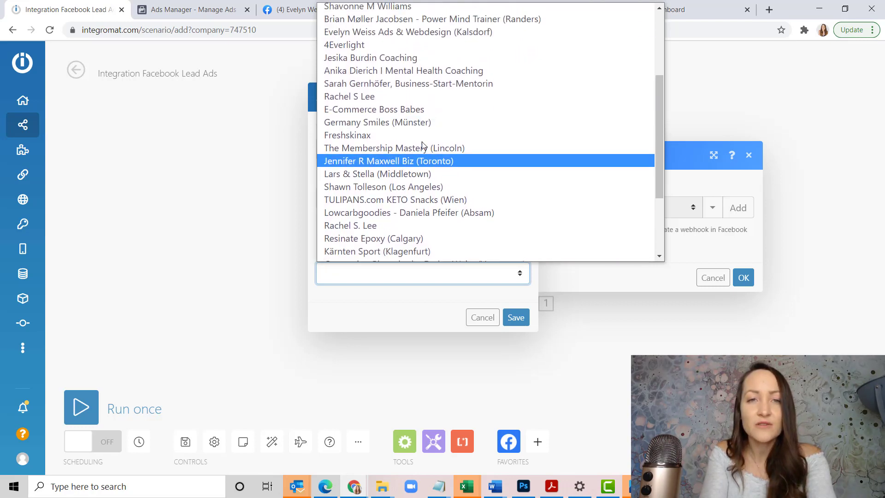
pyautogui.click(479, 61)
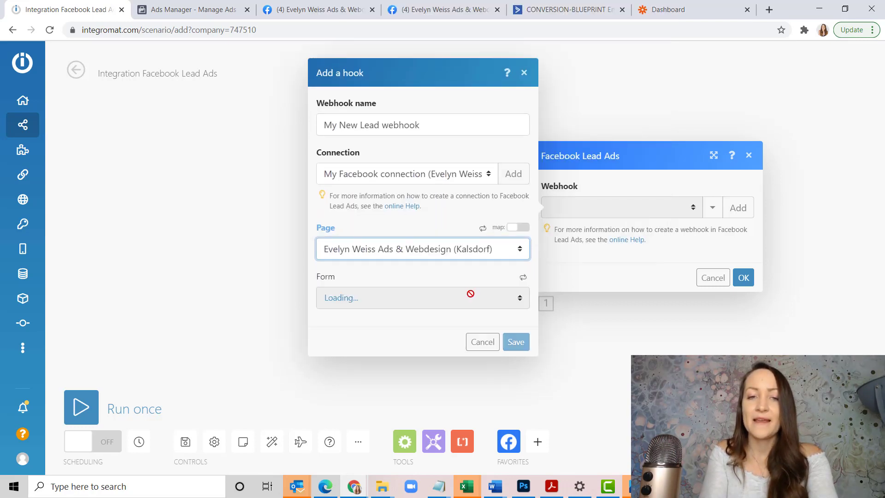
# Select the Free Canva Lead Magnet Templates form for the webhook, save it and confirm the trigger settings
pyautogui.click(452, 308)
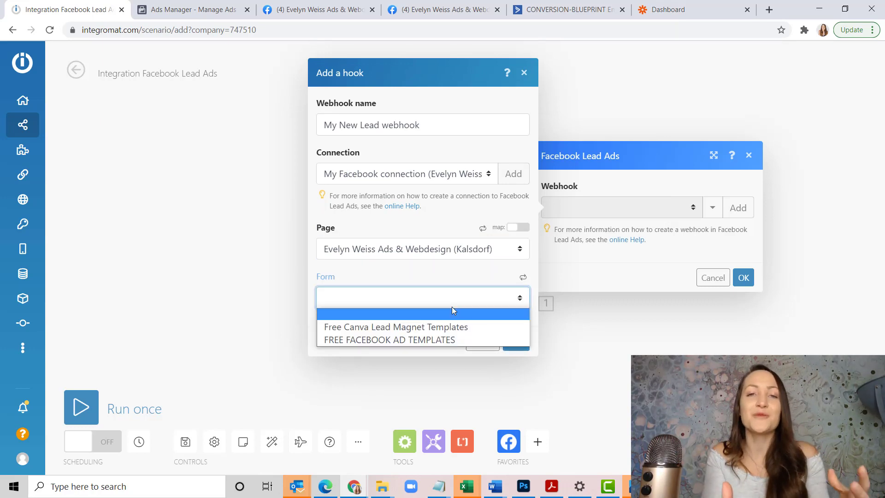
pyautogui.click(406, 326)
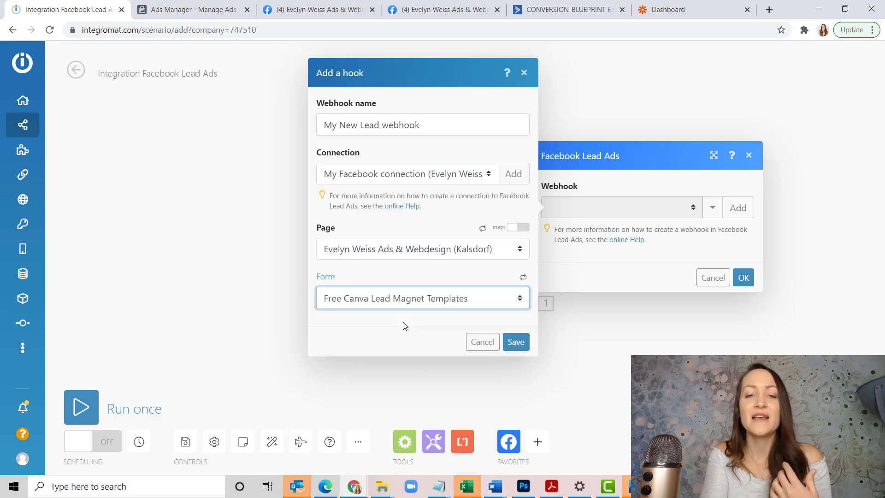
pyautogui.click(515, 342)
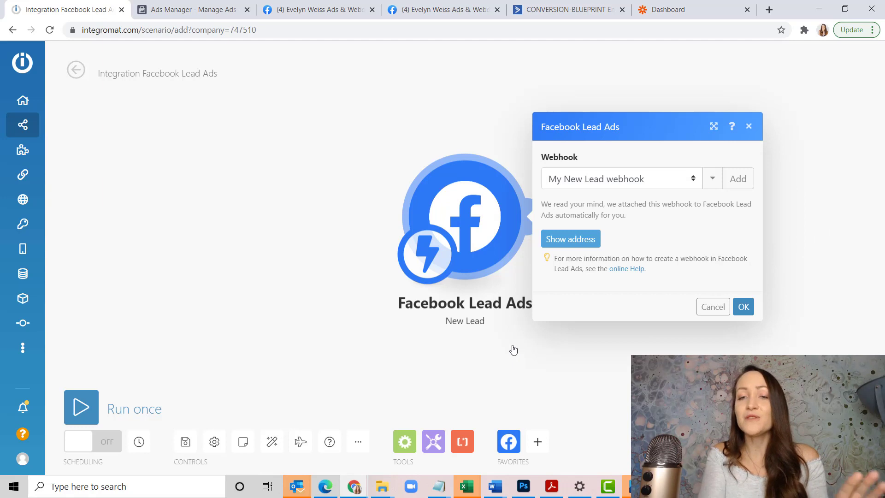
pyautogui.click(742, 307)
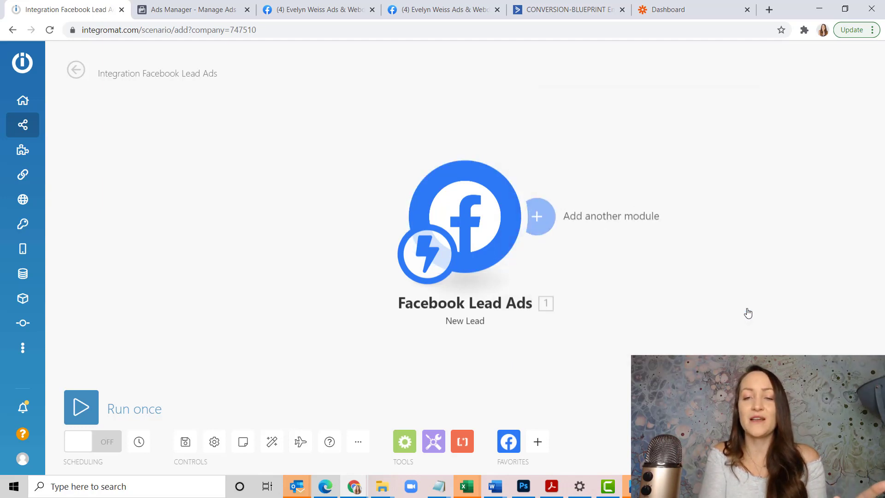
# Add a second Facebook Lead Ads module with the Get Lead Details action after the trigger
pyautogui.click(538, 213)
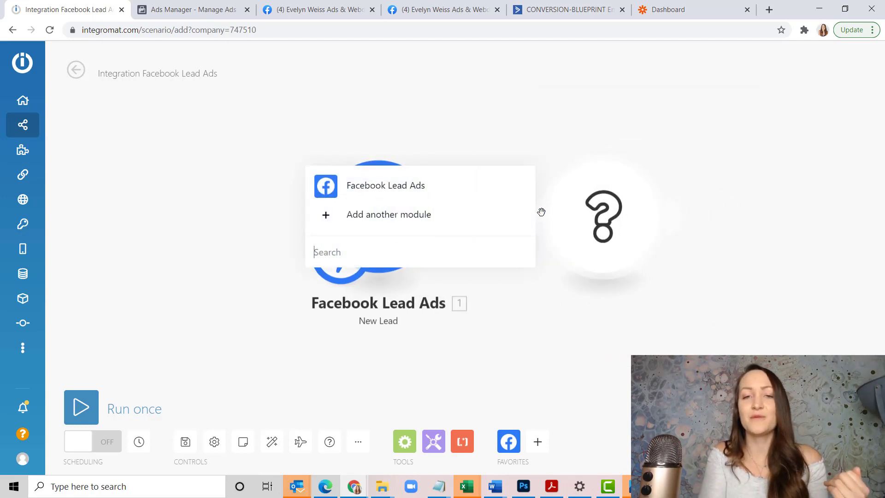
pyautogui.click(405, 186)
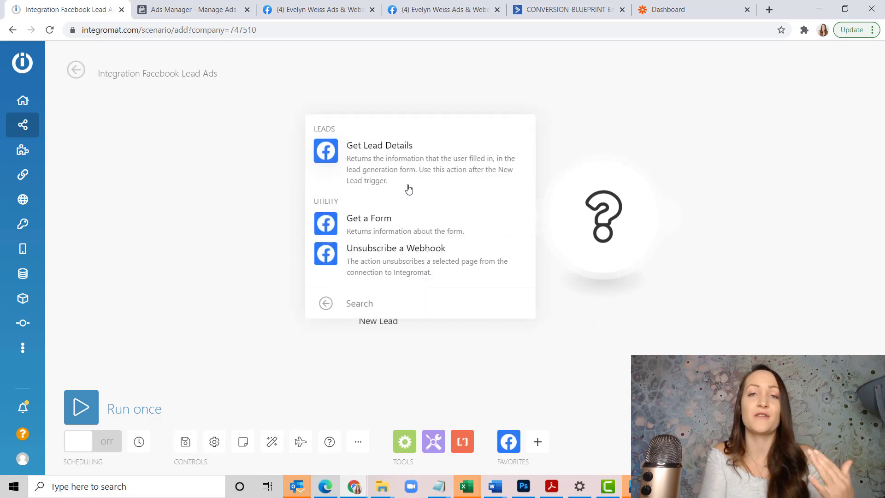
pyautogui.click(369, 154)
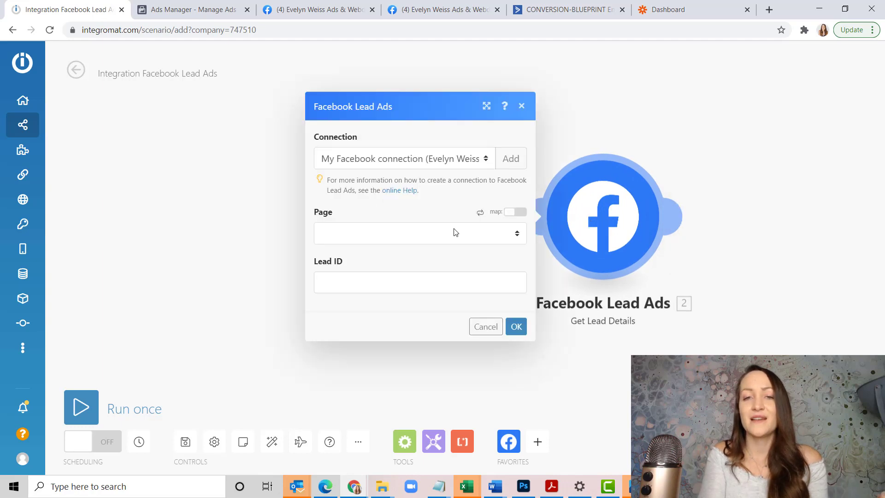
# Set the Get Lead Details module to the Ads & Webdesign (Kalsdorf) page and the Free Canva Lead Magnet Templates form
pyautogui.click(429, 231)
pyautogui.scroll(-5, 421, 366)
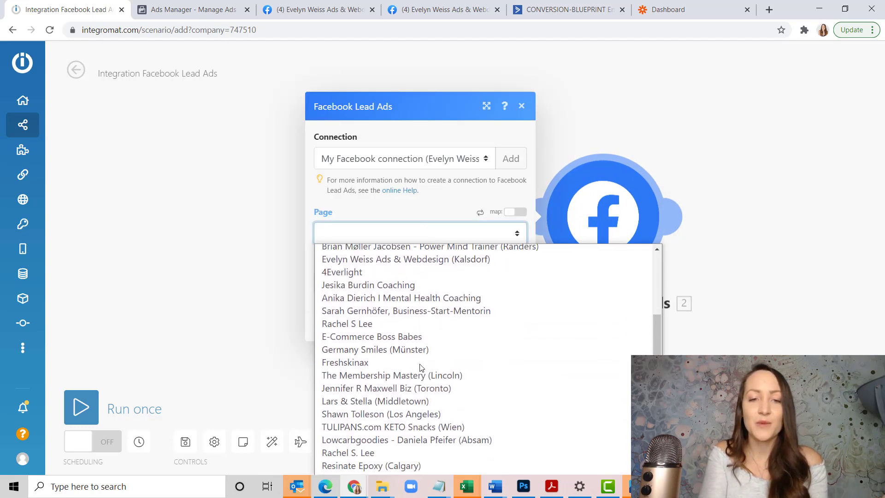
pyautogui.scroll(-3, 420, 366)
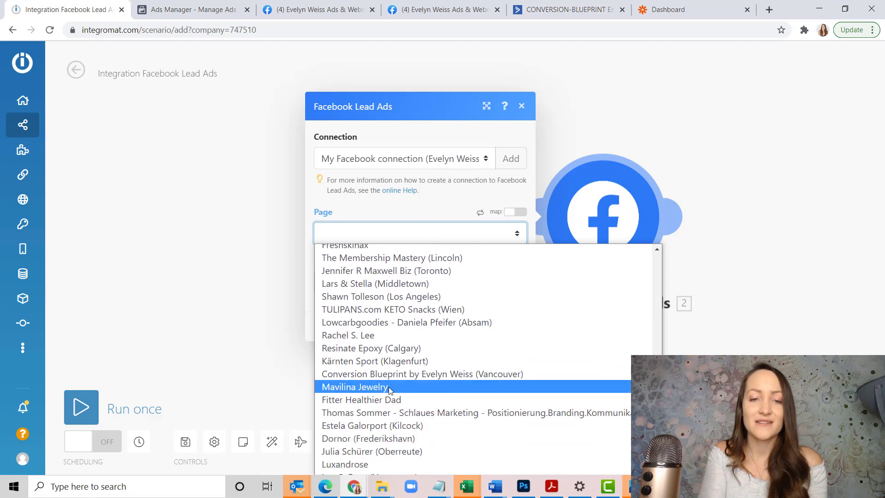
pyautogui.scroll(-1, 389, 389)
pyautogui.scroll(4, 389, 391)
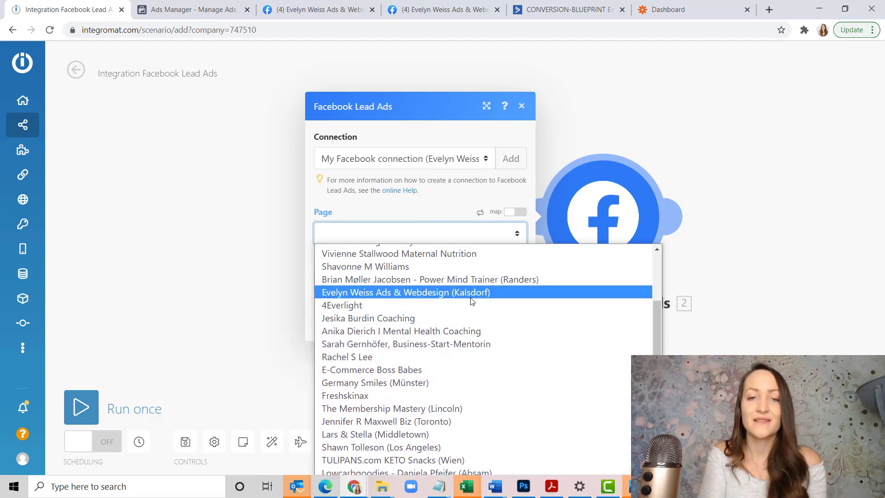
pyautogui.click(472, 301)
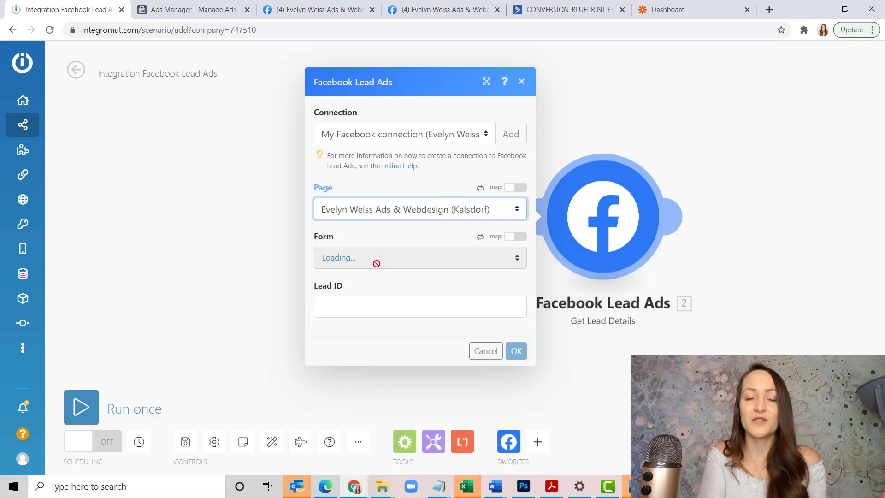
pyautogui.click(375, 263)
pyautogui.click(367, 289)
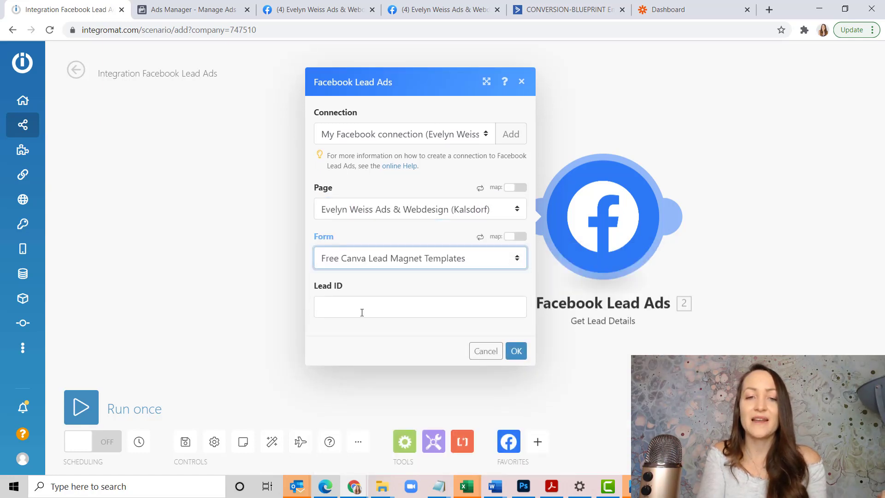
# Map the Lead ID from the New Lead trigger into the Get Lead Details module and confirm its settings
pyautogui.click(362, 313)
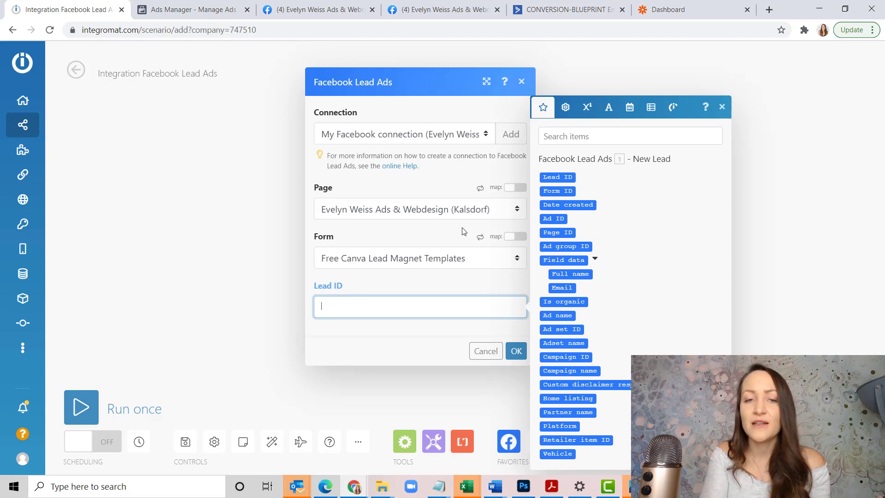
pyautogui.click(559, 177)
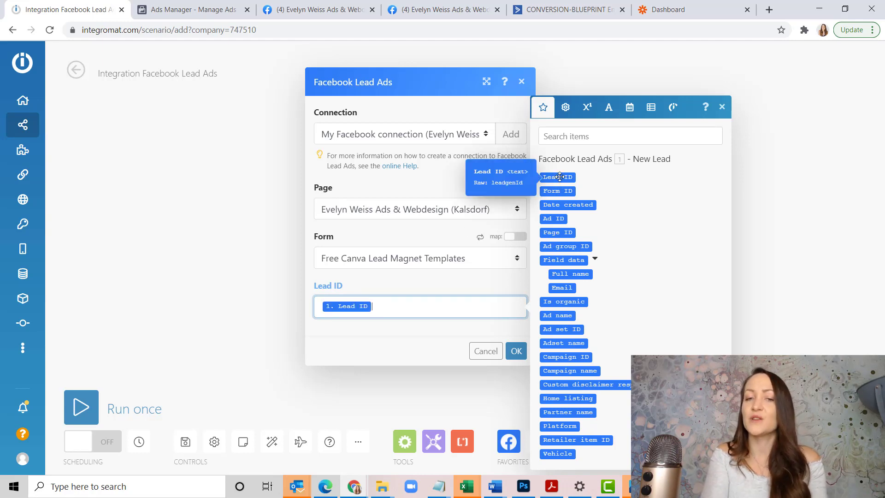
pyautogui.click(516, 351)
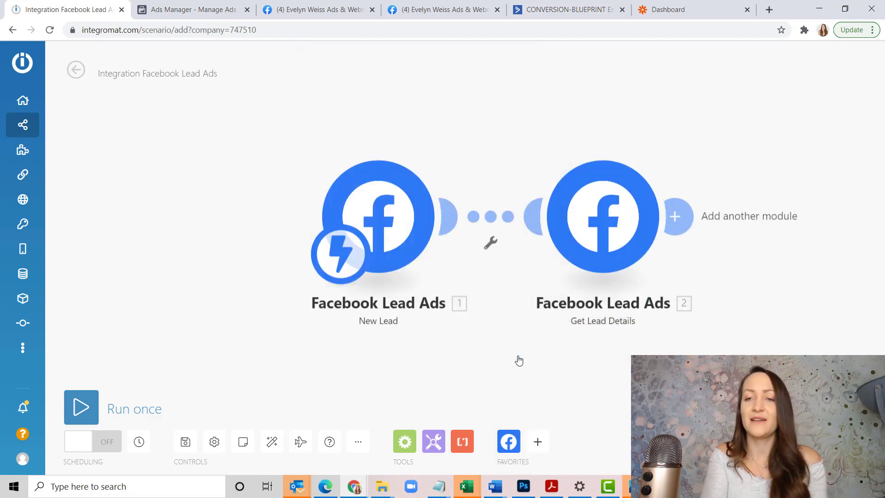
# Add an ActiveCampaign module with the Create/Update a Contact action after Get Lead Details
pyautogui.click(676, 214)
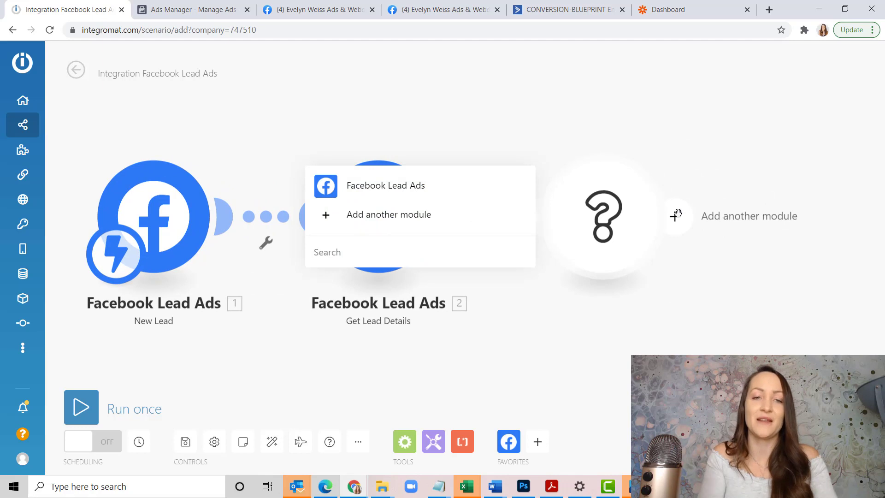
pyautogui.write('ac')
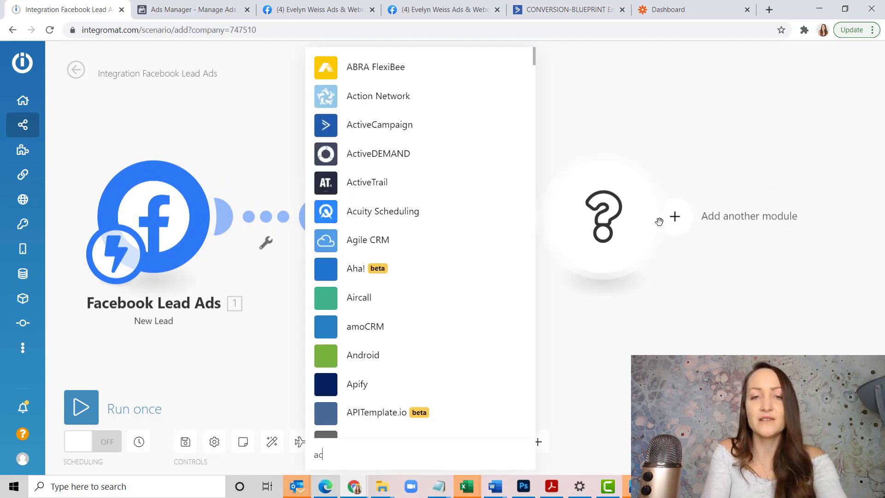
pyautogui.click(401, 134)
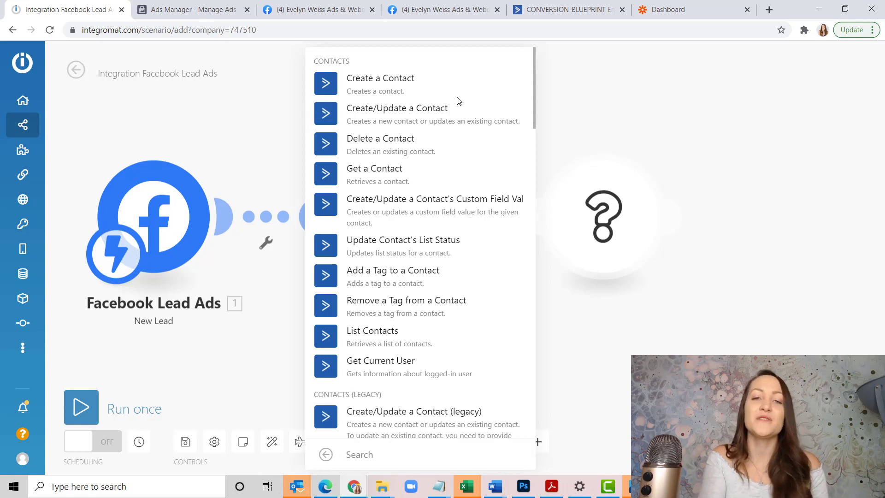
pyautogui.click(355, 106)
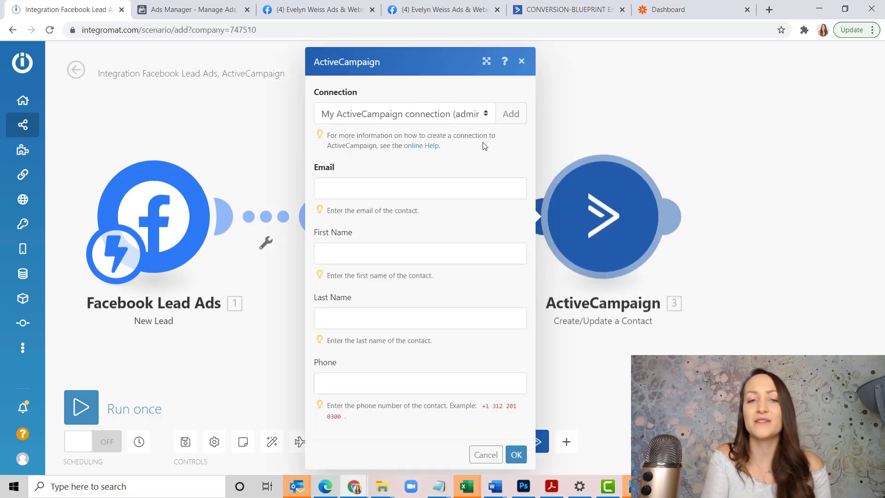
# Map the Email field data from Get Lead Details to the contact's Email, keeping it only once, and confirm the module
pyautogui.click(479, 194)
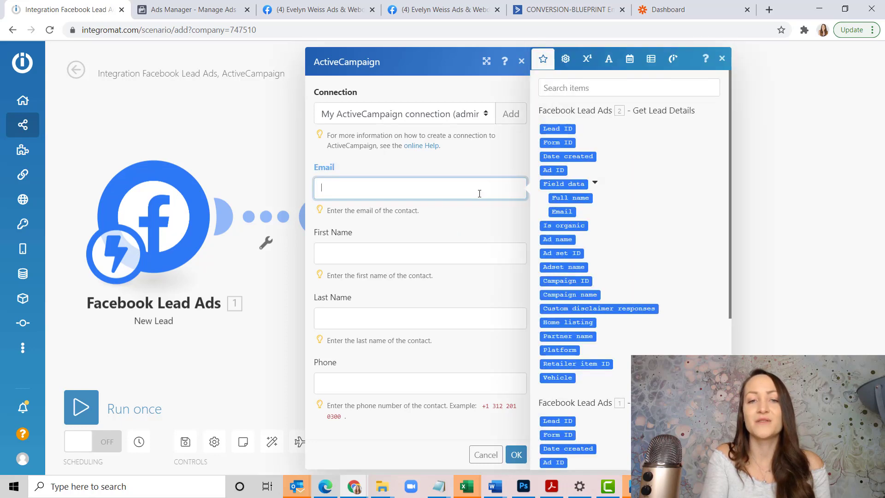
pyautogui.click(571, 212)
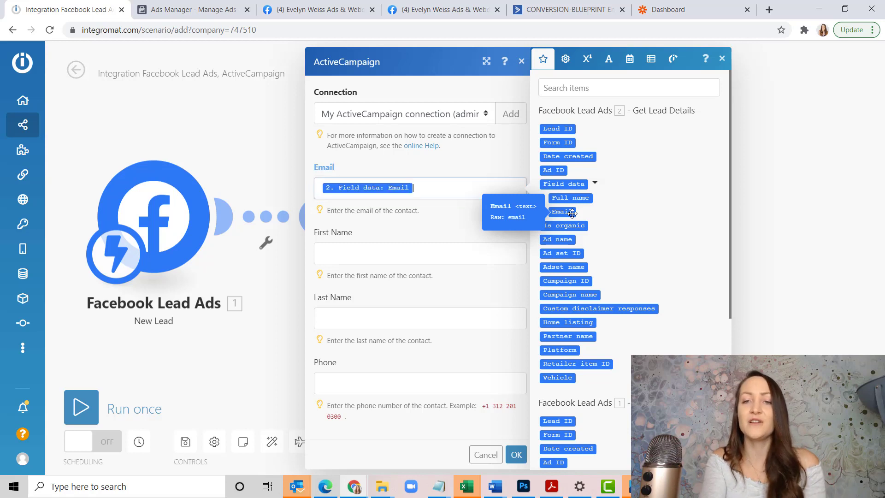
pyautogui.click(572, 213)
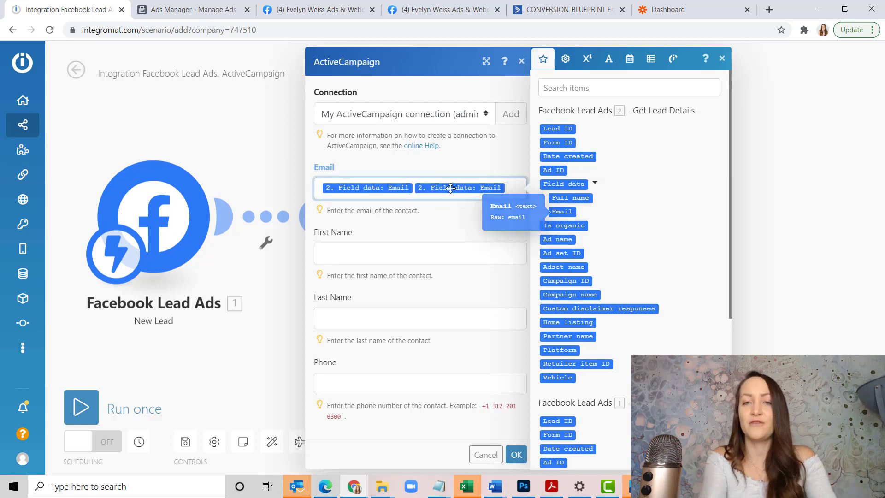
pyautogui.press('BackSpace')
pyautogui.press('BackSpace')
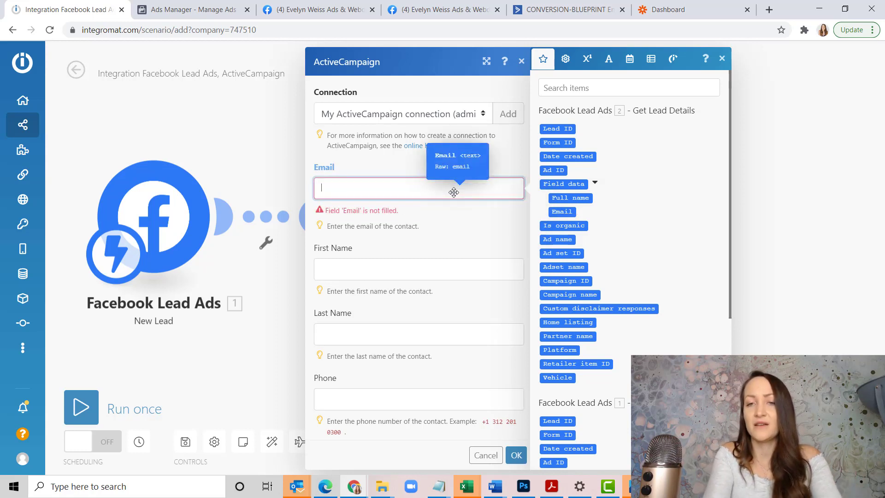
pyautogui.click(564, 212)
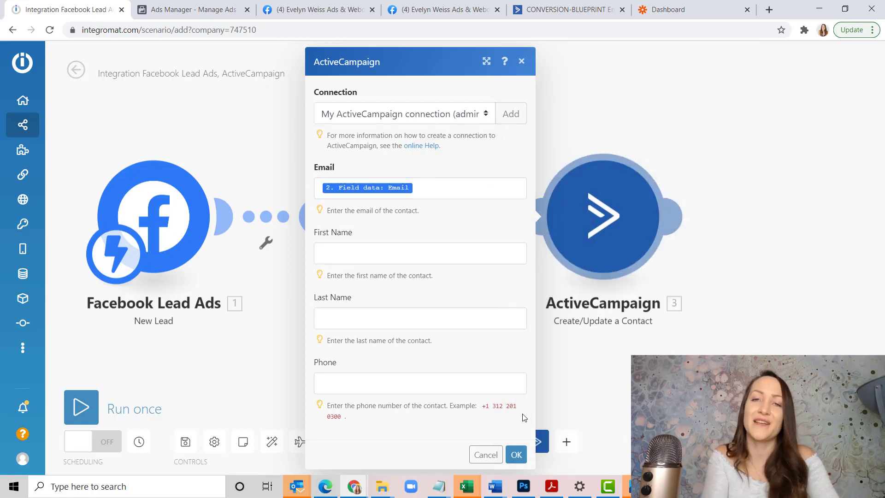
pyautogui.click(515, 455)
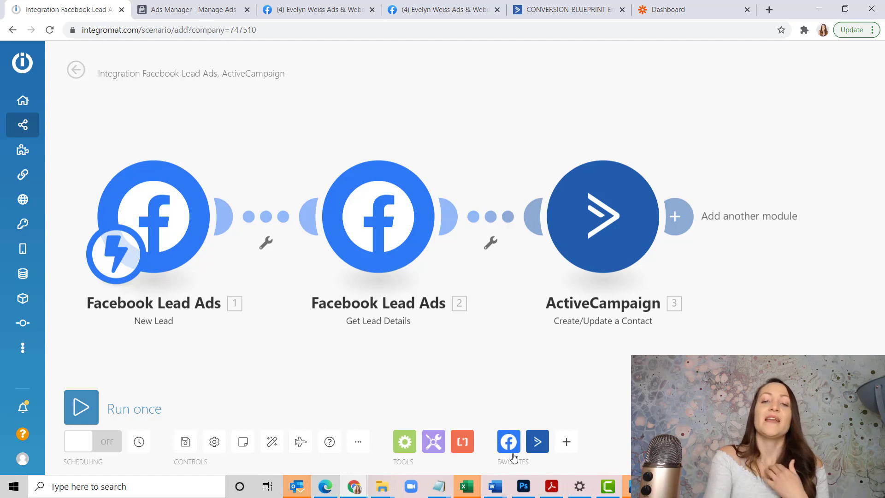
# Look up the API URL and key in ActiveCampaign's developer settings, then confirm the Create/Update a Contact module in Integromat
pyautogui.click(611, 239)
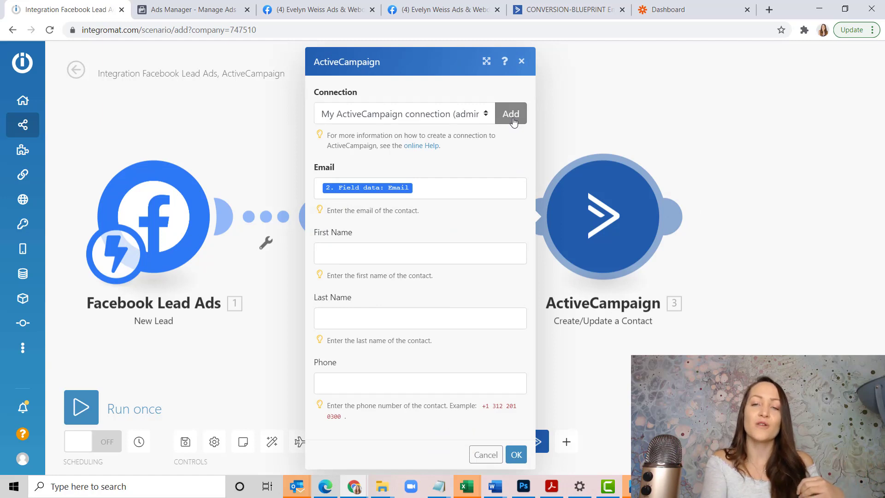
pyautogui.click(556, 2)
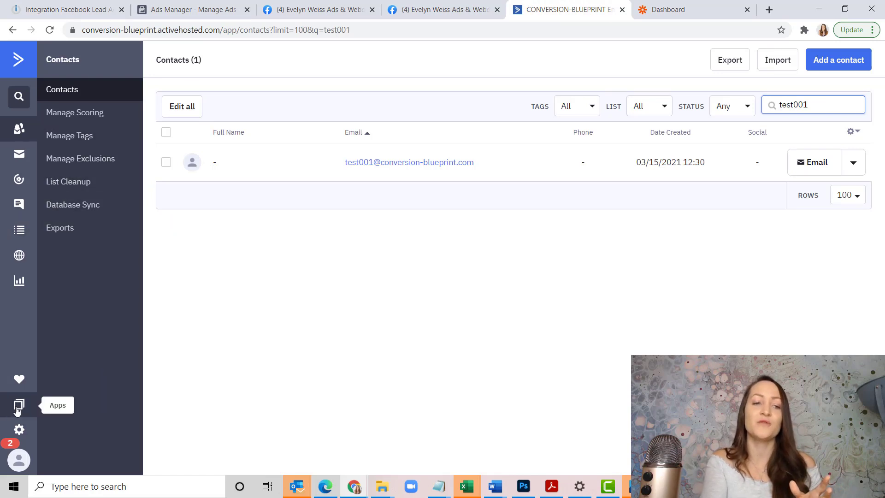
pyautogui.click(18, 431)
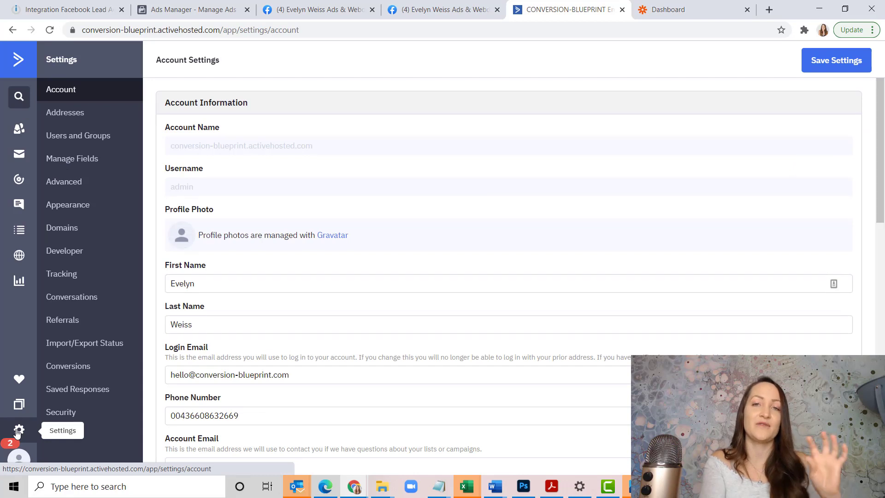
pyautogui.click(65, 260)
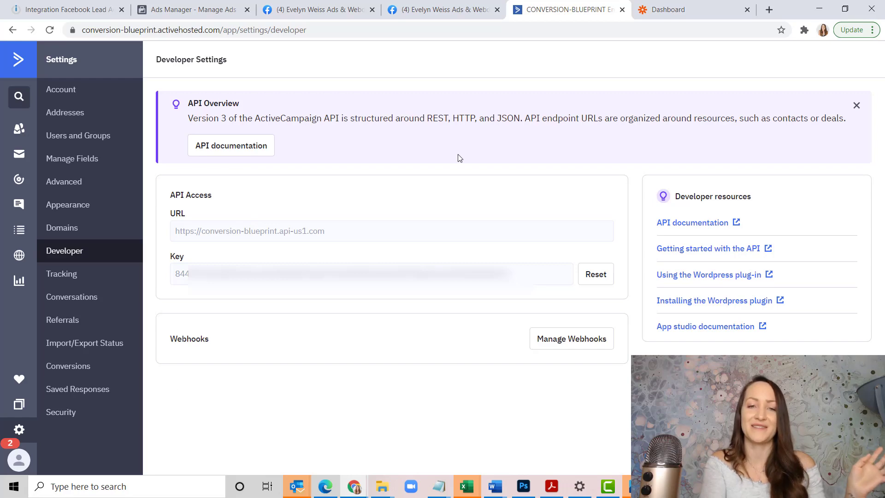
pyautogui.click(442, 8)
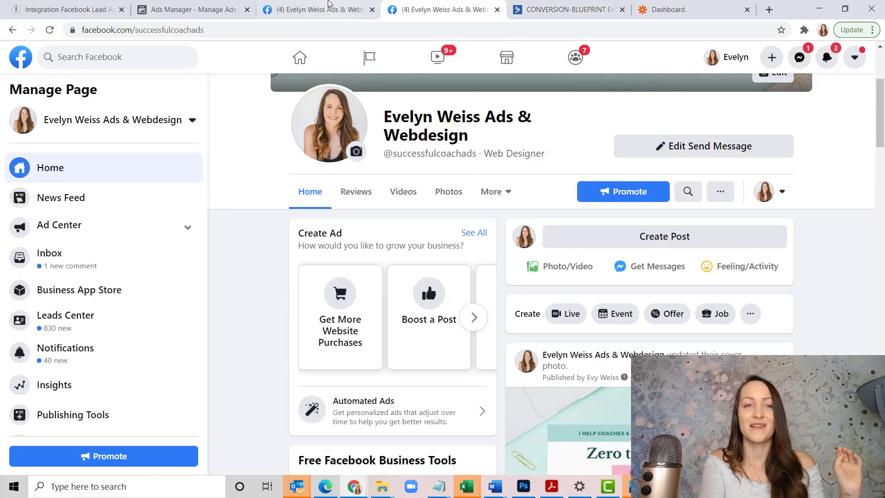
pyautogui.click(111, 6)
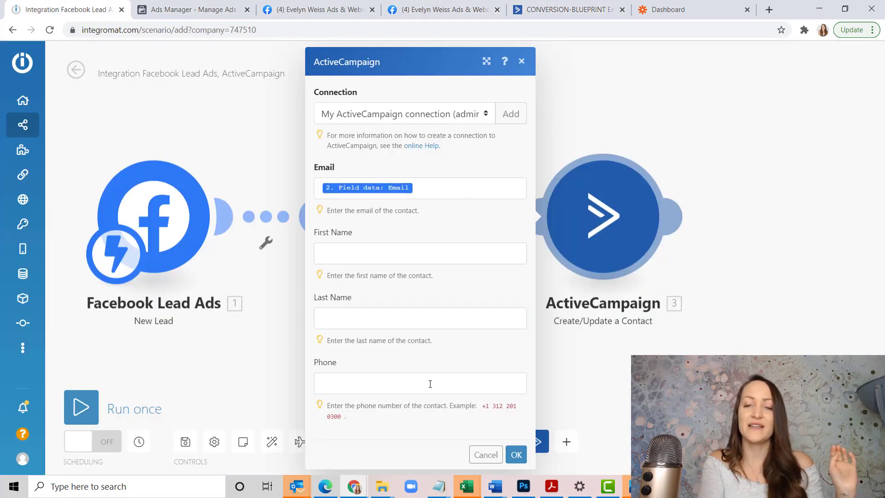
pyautogui.click(515, 455)
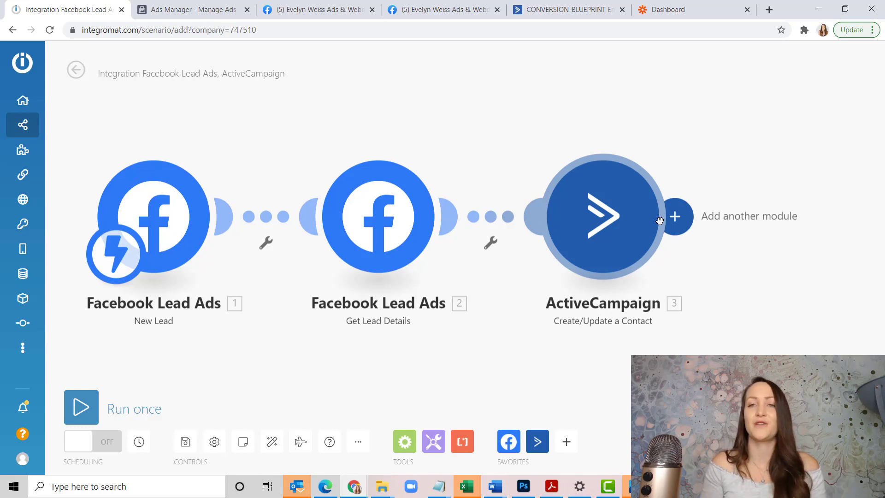
# Switch to ActiveCampaign and open the Opt-in incentive Lead Magnet Templates automation
pyautogui.click(569, 10)
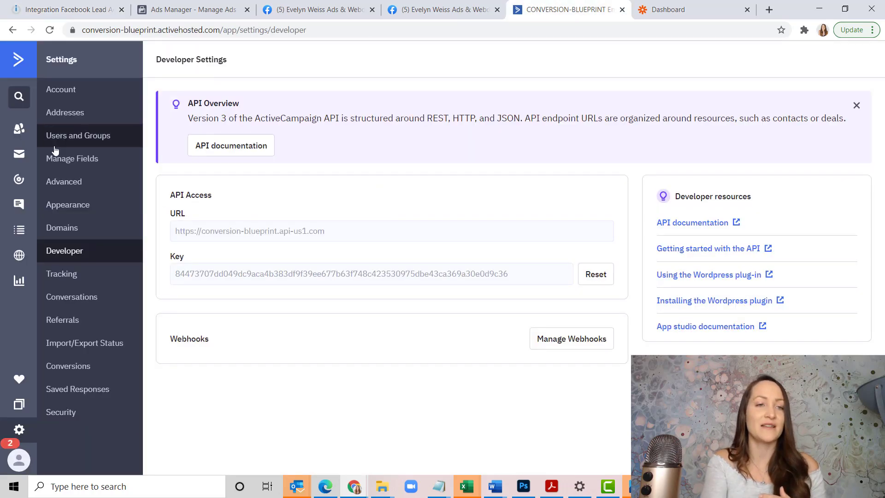
pyautogui.click(22, 172)
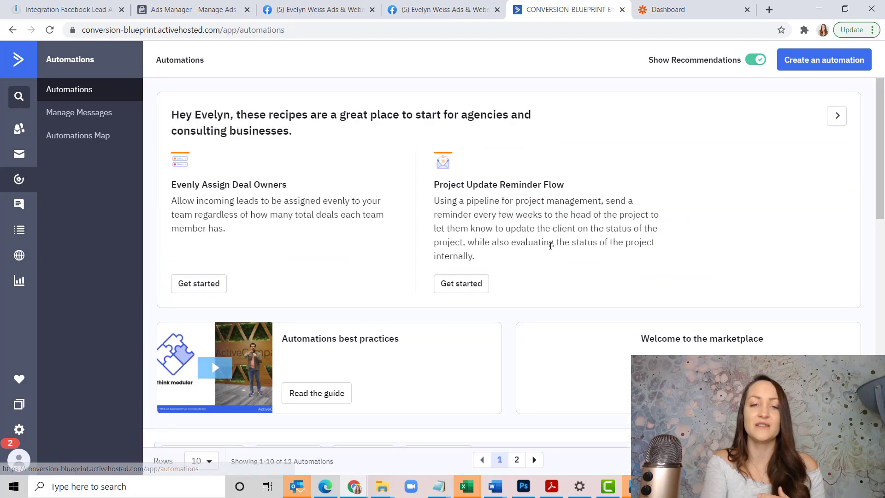
pyautogui.scroll(-6, 550, 245)
pyautogui.scroll(4, 550, 246)
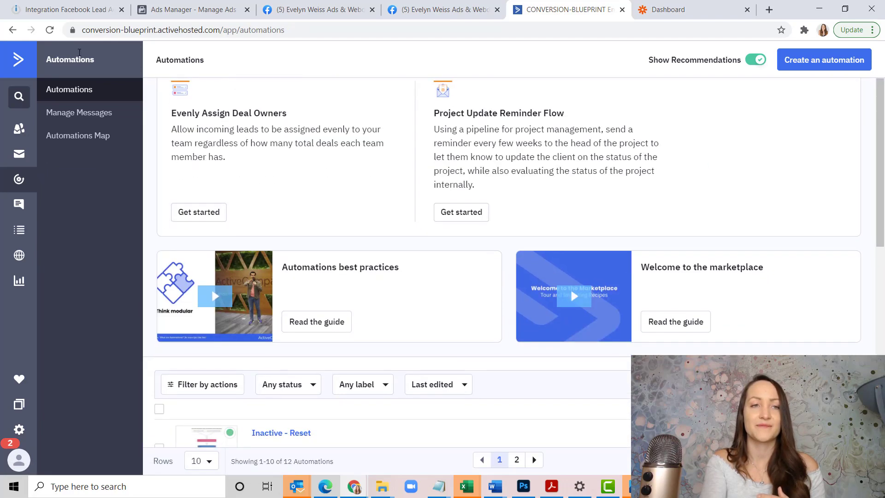
pyautogui.click(50, 31)
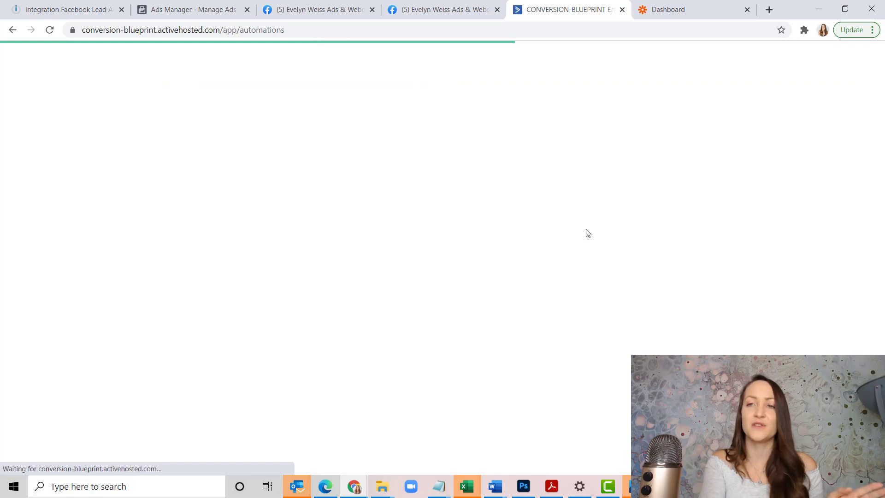
pyautogui.scroll(-10, 588, 233)
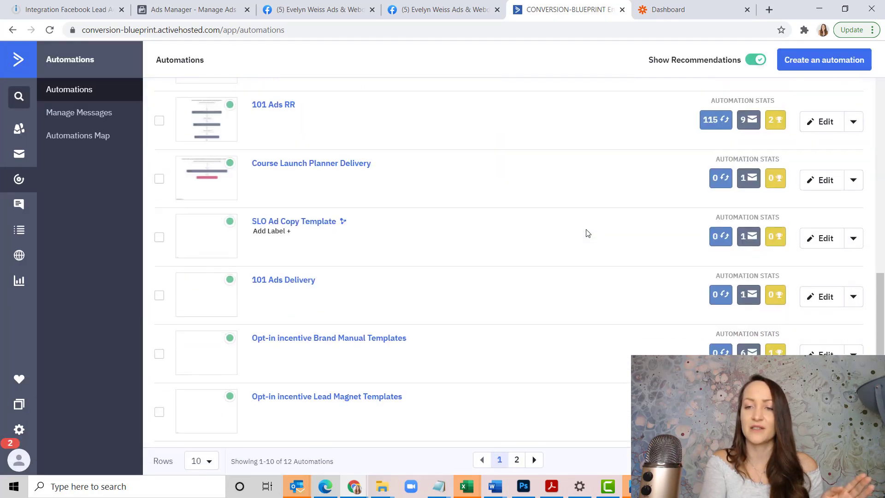
pyautogui.scroll(-2, 587, 233)
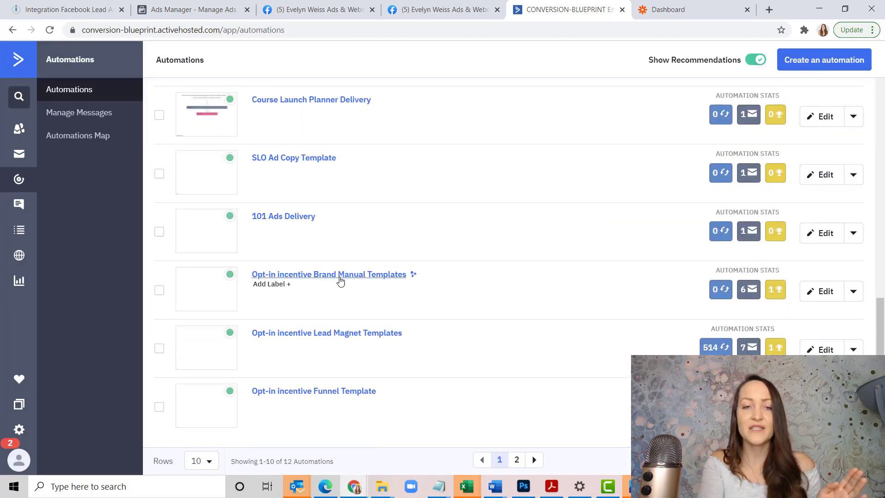
pyautogui.click(342, 335)
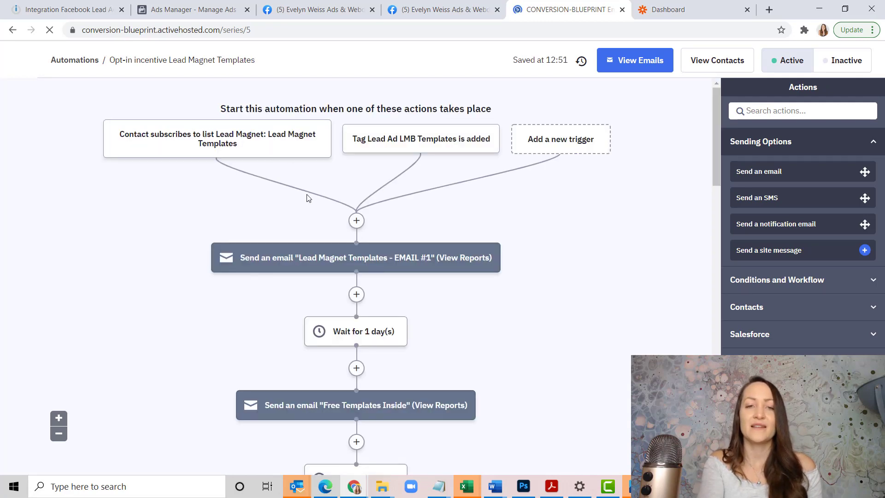
# Review the automation's start triggers and its sequence of emails and waits
pyautogui.moveTo(327, 259)
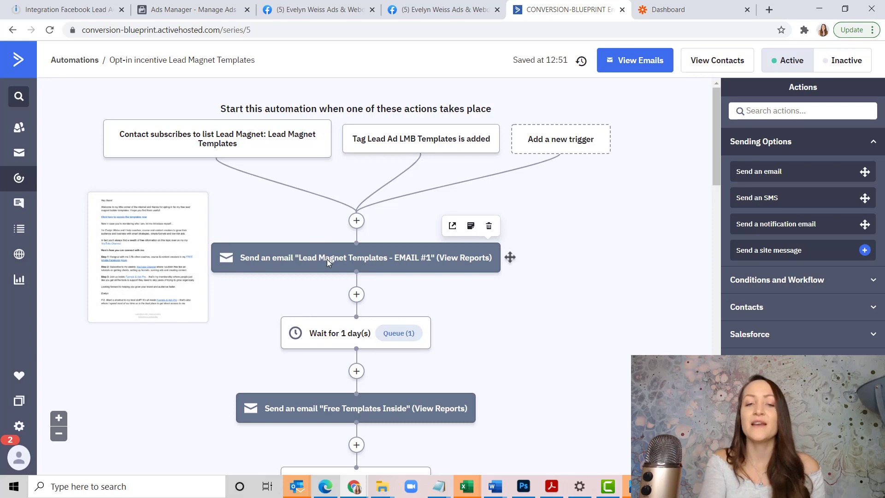
pyautogui.scroll(-12, 327, 259)
pyautogui.scroll(-15, 328, 262)
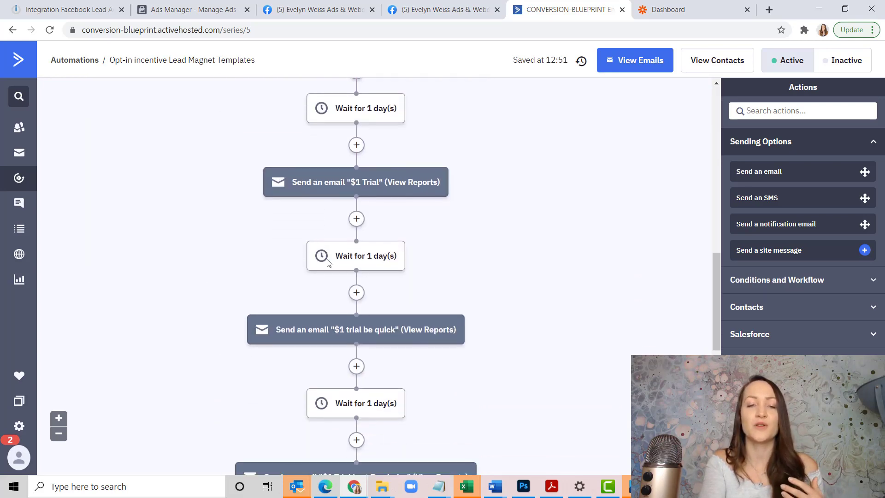
pyautogui.scroll(20, 329, 263)
pyautogui.scroll(7, 327, 259)
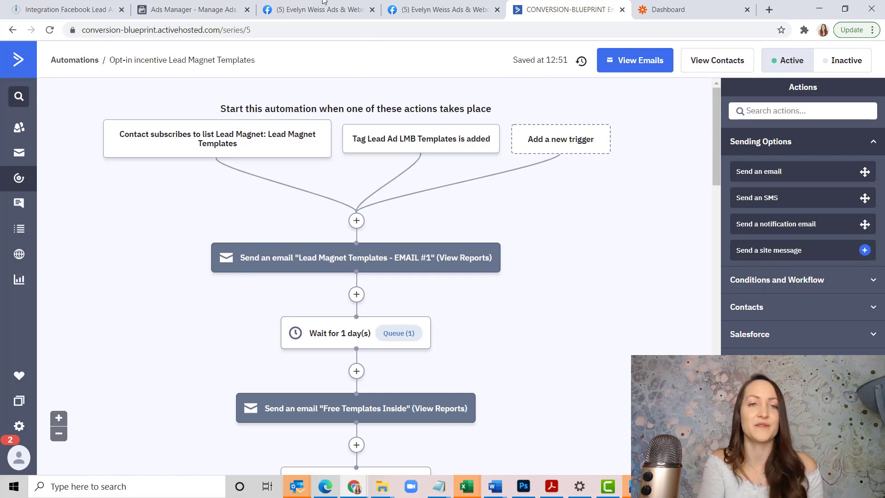
# Return to Integromat and add an ActiveCampaign module with the Update Contact's List Status action after Create/Update a Contact
pyautogui.click(246, 4)
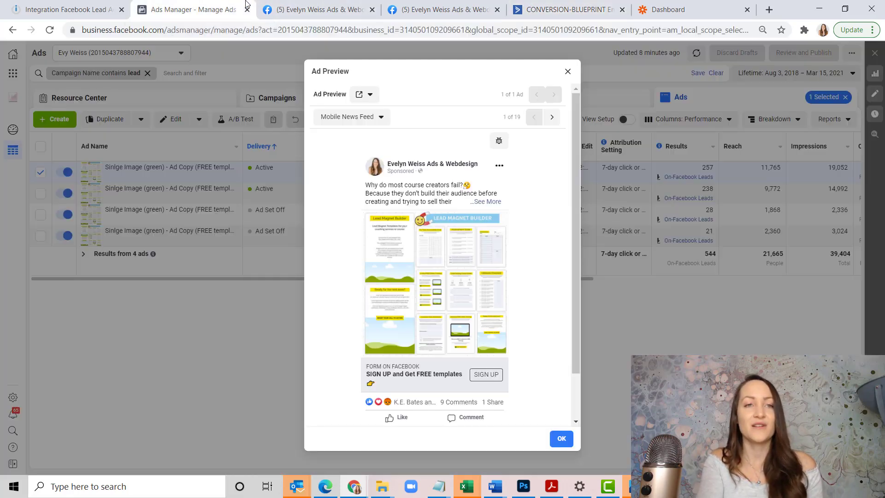
pyautogui.click(67, 6)
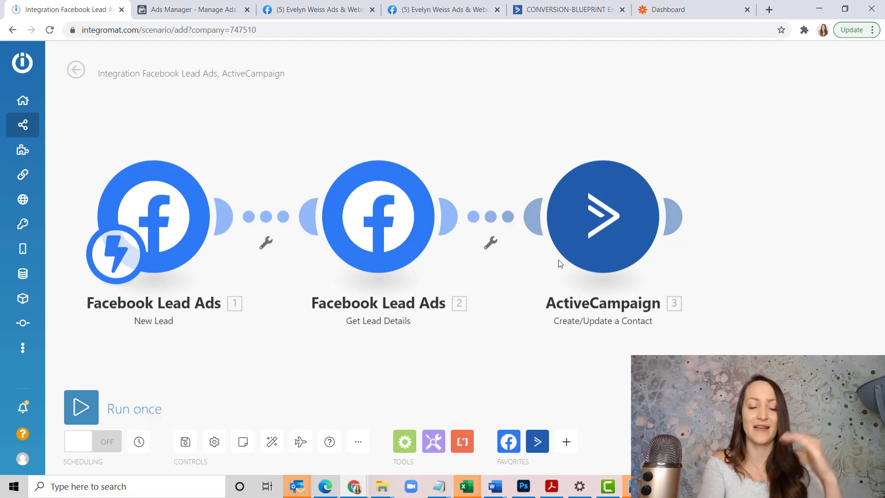
pyautogui.moveTo(667, 204)
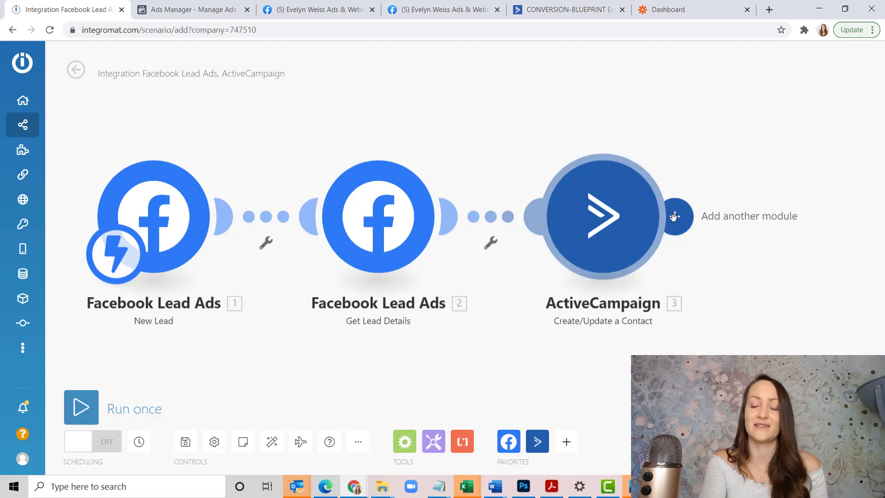
pyautogui.click(674, 216)
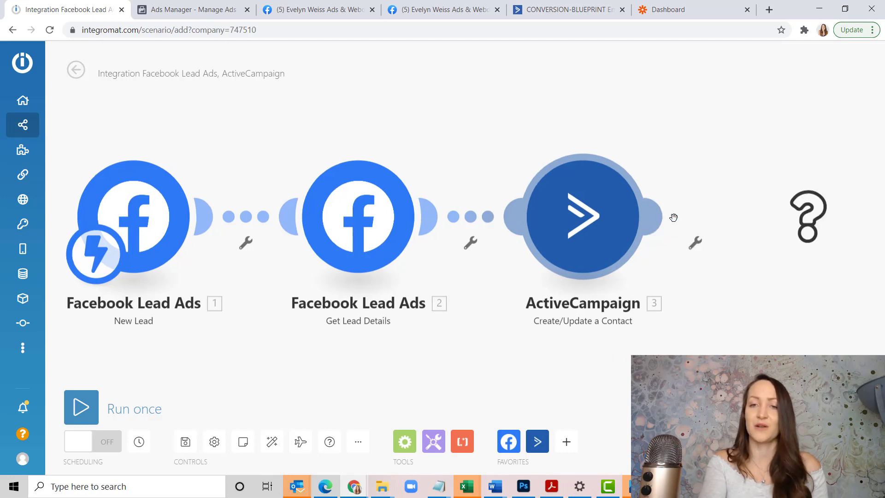
pyautogui.click(441, 208)
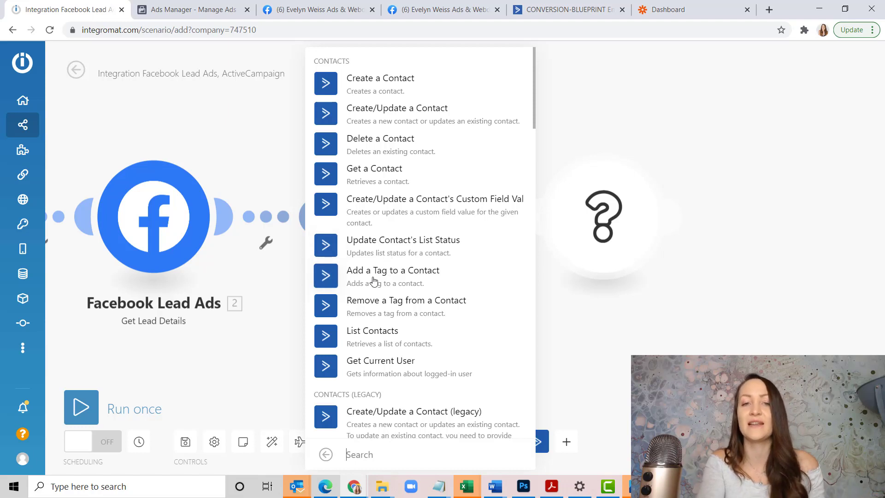
pyautogui.click(443, 257)
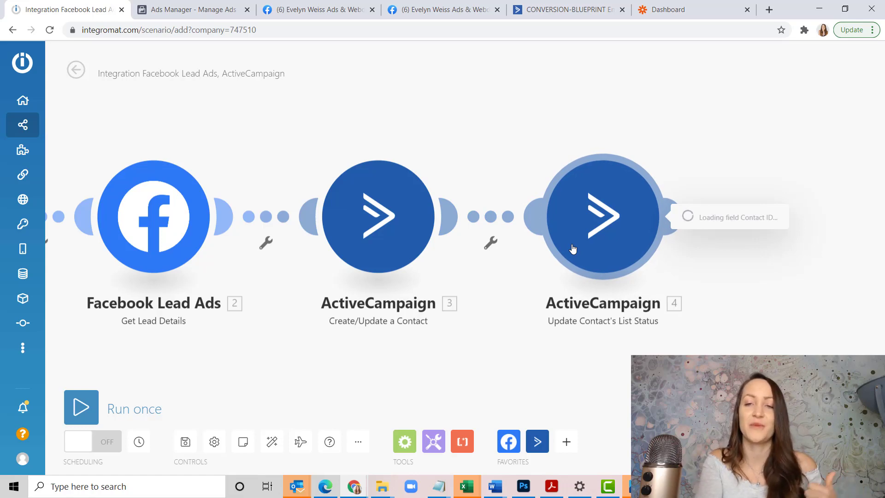
# Set the list to Lead Magnet: Lead Magnet Templates, map the Contact ID to the ID from Create/Update a Contact, and confirm the module
pyautogui.click(435, 189)
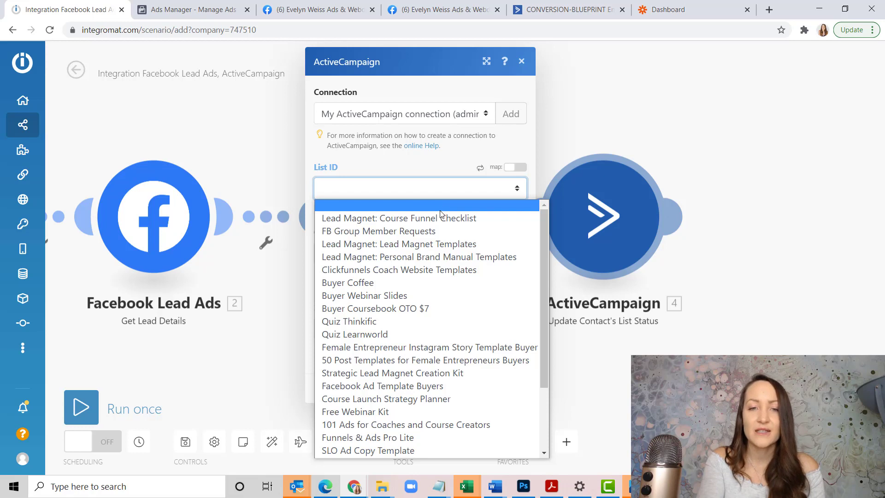
pyautogui.click(462, 245)
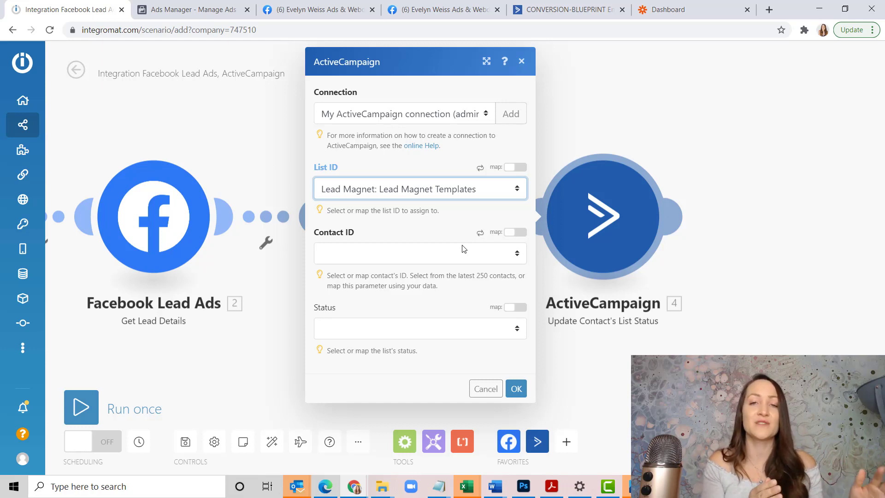
pyautogui.click(421, 253)
pyautogui.click(421, 254)
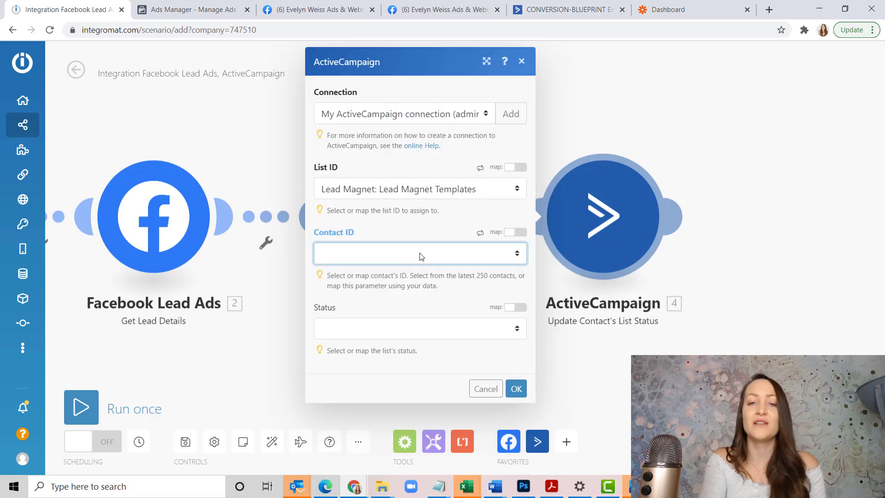
pyautogui.click(500, 233)
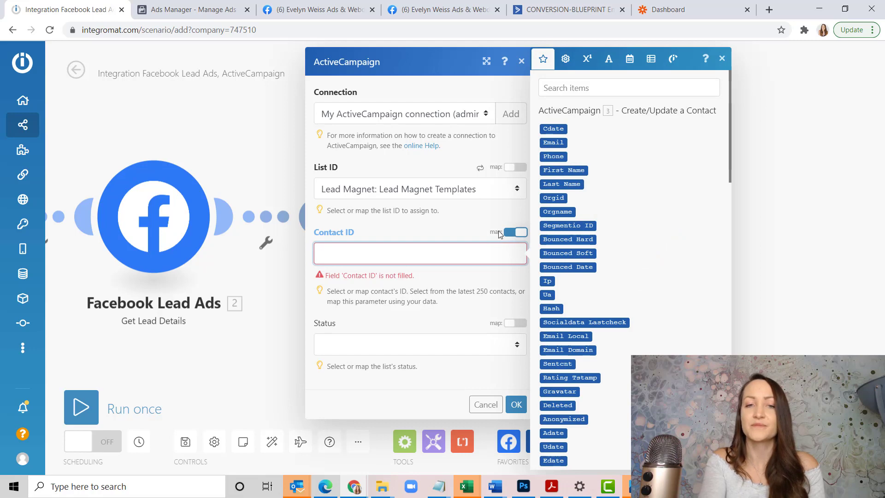
pyautogui.scroll(-5, 623, 233)
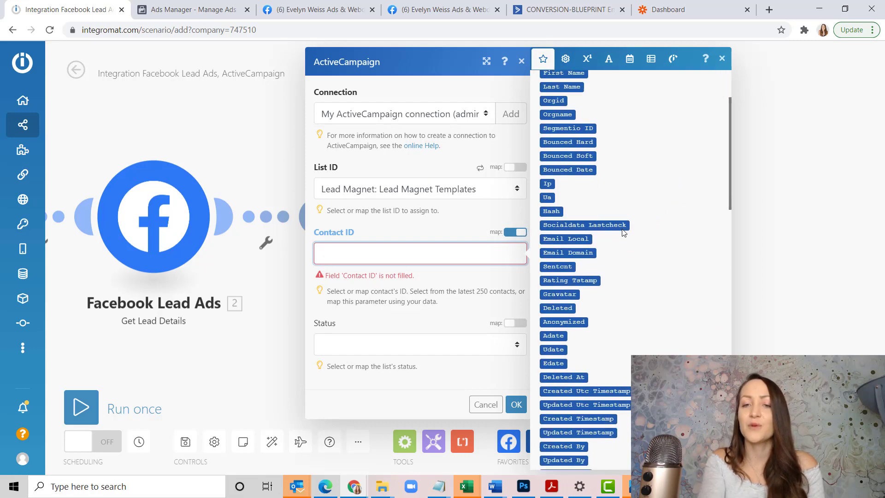
pyautogui.scroll(-7, 622, 233)
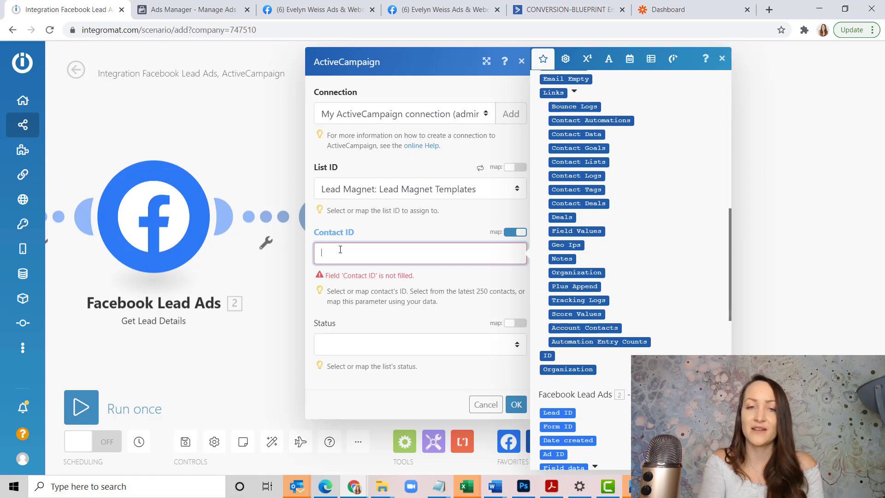
pyautogui.click(548, 355)
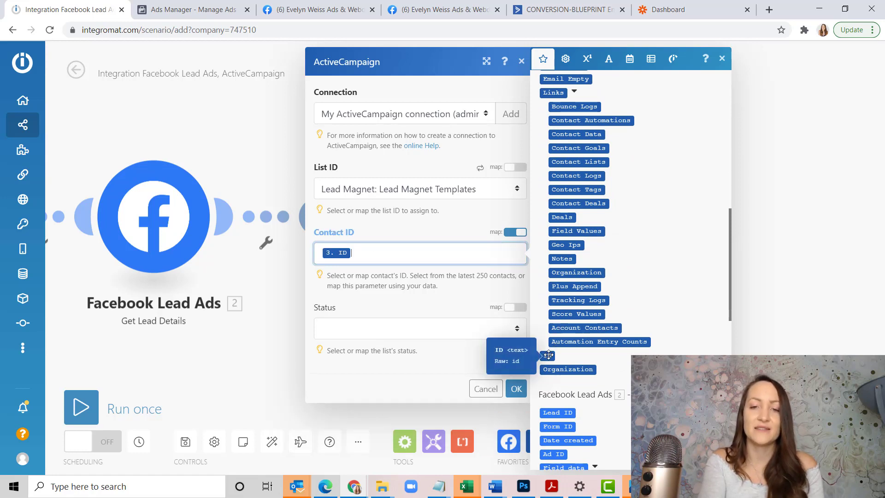
pyautogui.click(516, 388)
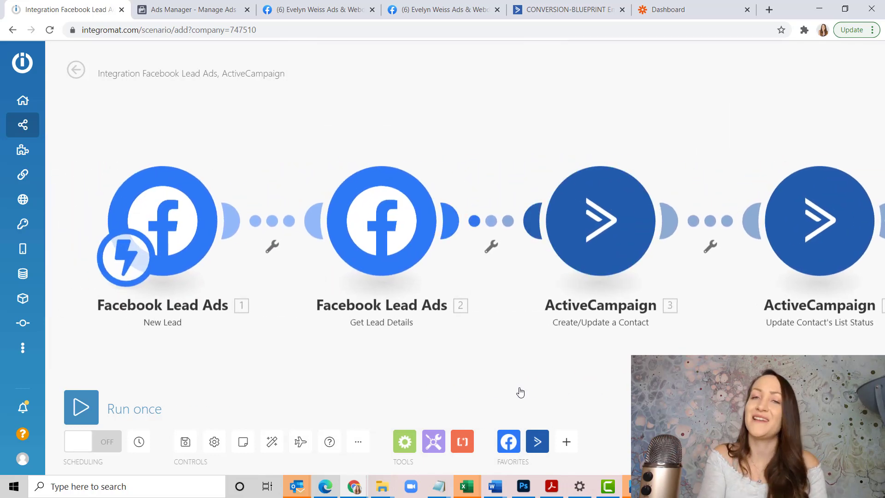
# Switch to the Facebook business page and open the Lead Ads Forms Library in its Publishing Tools
pyautogui.click(352, 9)
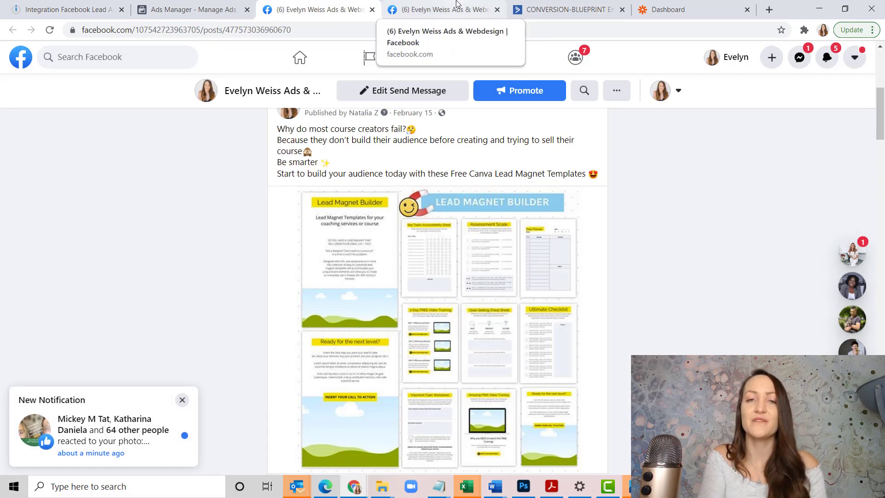
pyautogui.click(457, 4)
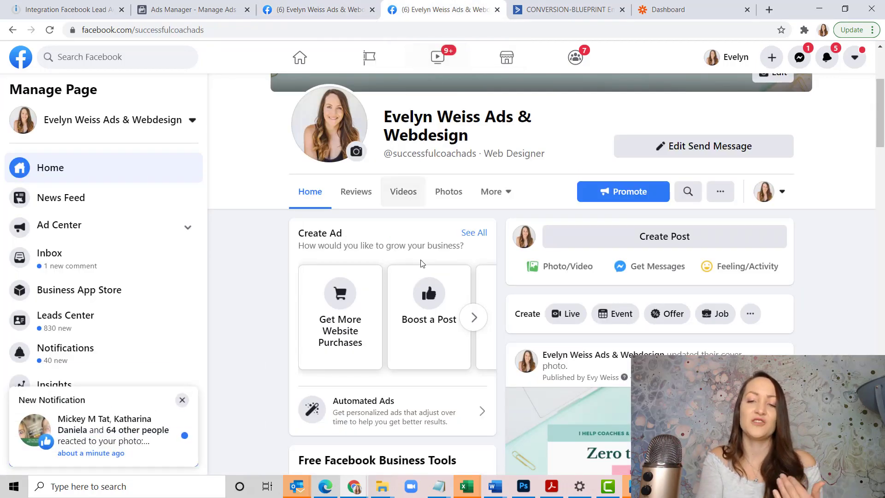
pyautogui.scroll(4, 422, 263)
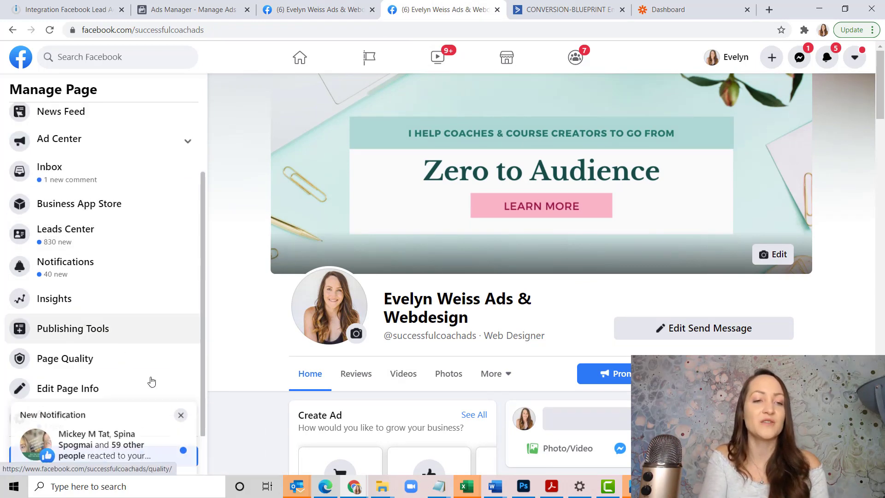
pyautogui.click(183, 401)
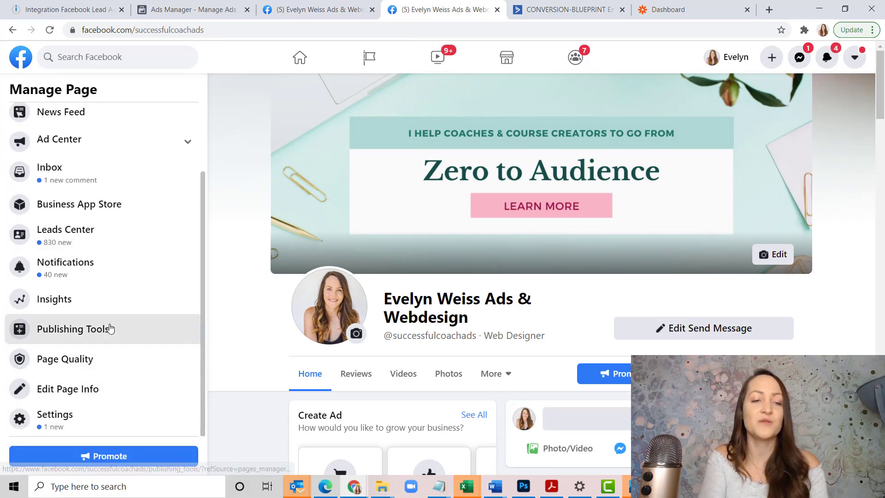
pyautogui.click(110, 328)
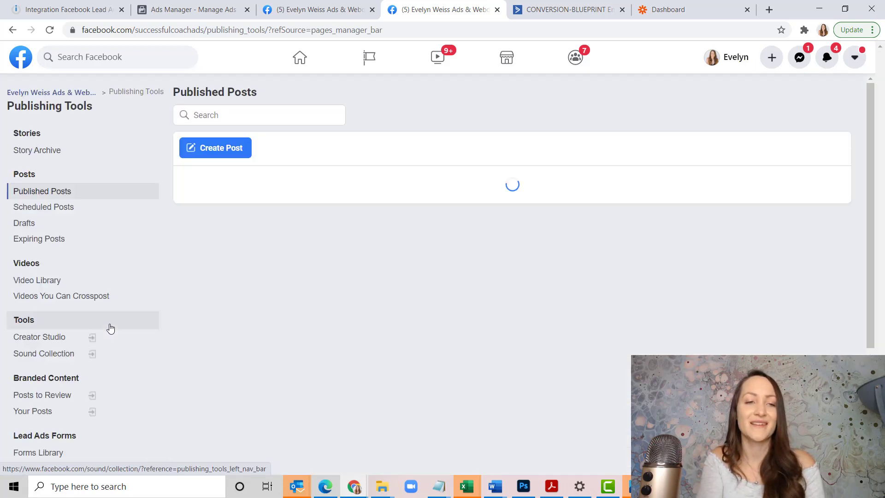
pyautogui.scroll(-2, 51, 332)
pyautogui.scroll(-1, 51, 332)
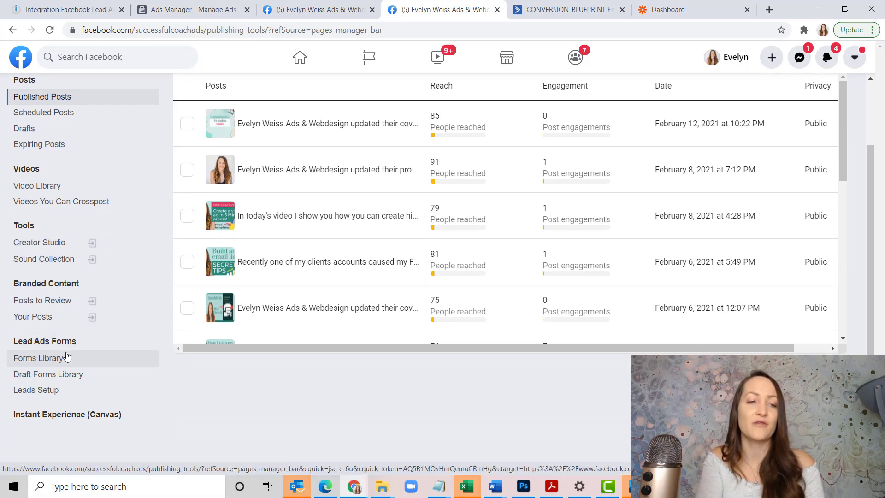
pyautogui.click(77, 358)
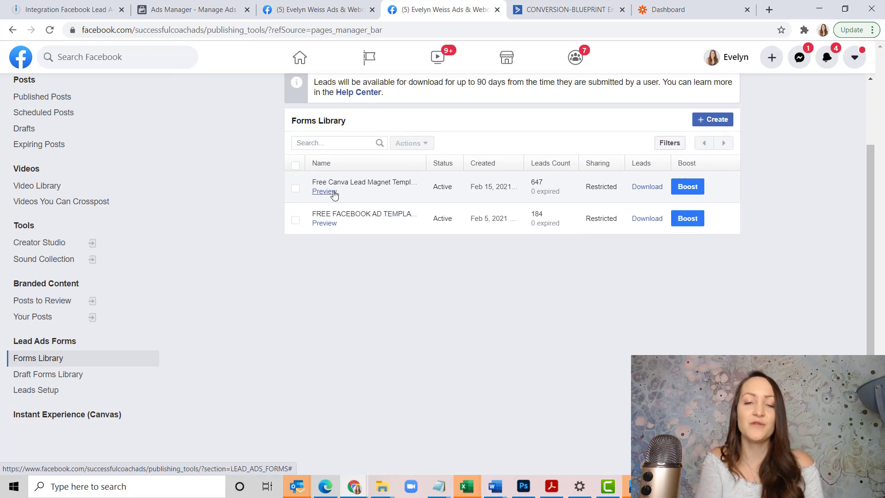
# Open the Developer Testing Tool from the Free Canva Lead Magnet form's preview and delete the existing lead for the Ads & Webdesign page
pyautogui.click(334, 194)
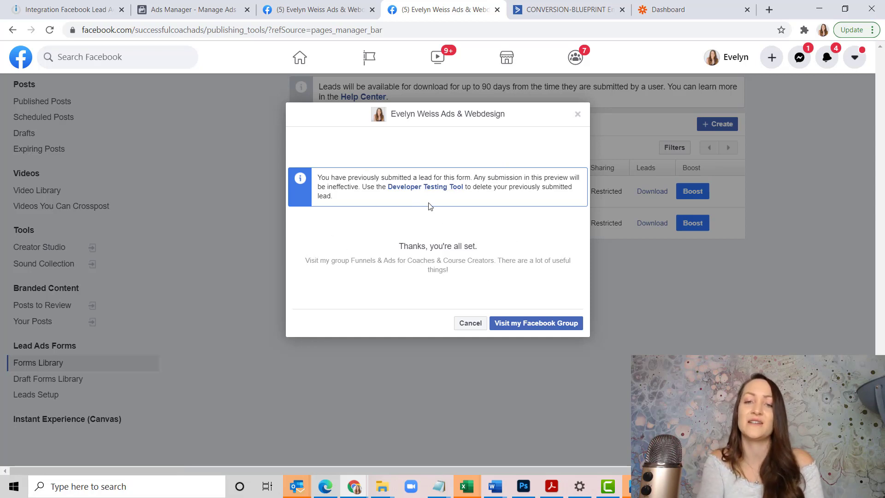
pyautogui.click(428, 189)
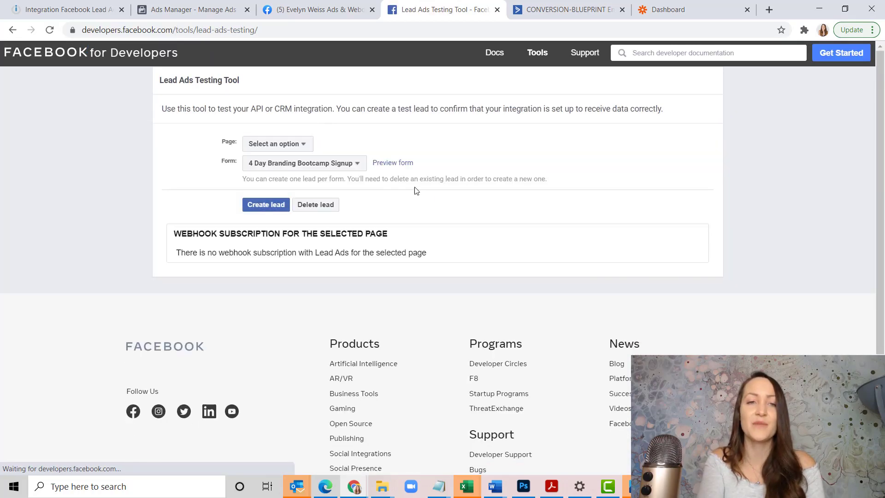
pyautogui.click(296, 146)
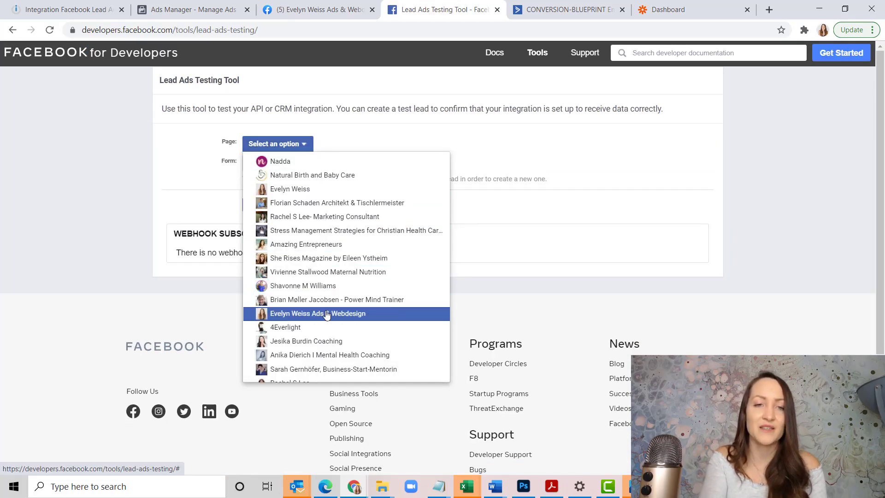
pyautogui.click(327, 314)
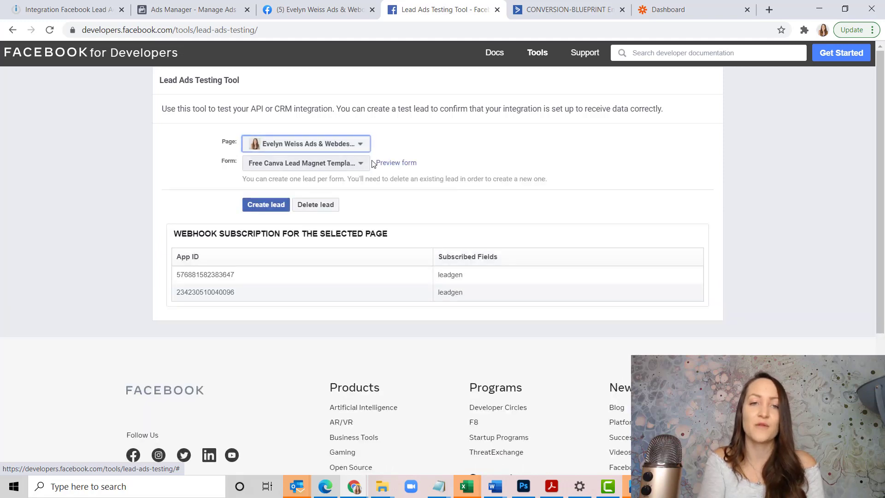
pyautogui.click(302, 205)
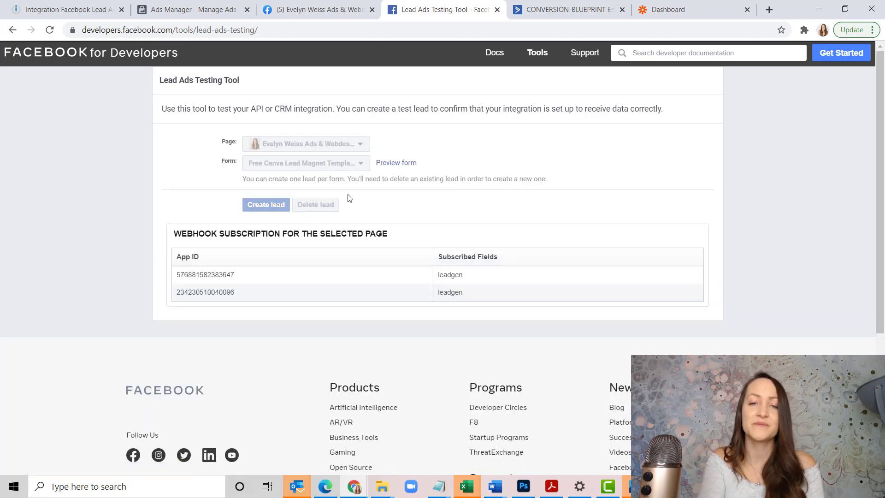
# Open the lead form's preview in the testing tool, switch to Integromat and run the scenario once
pyautogui.click(409, 169)
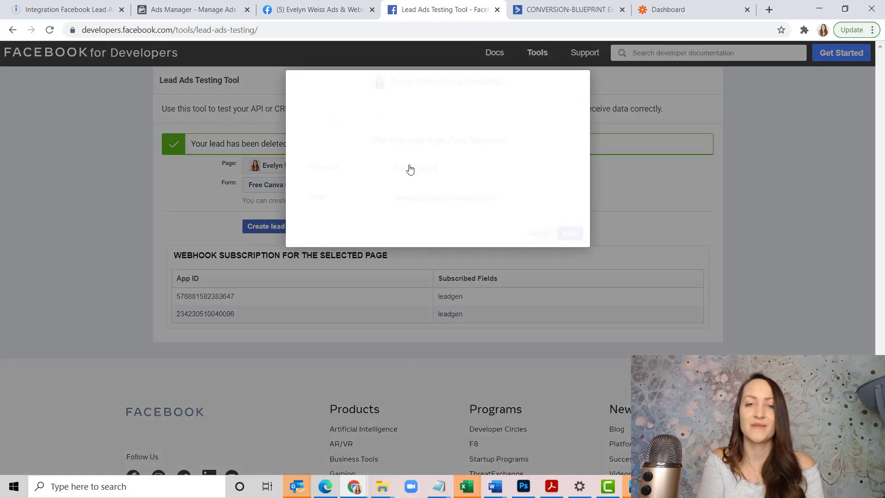
pyautogui.click(69, 8)
pyautogui.click(82, 407)
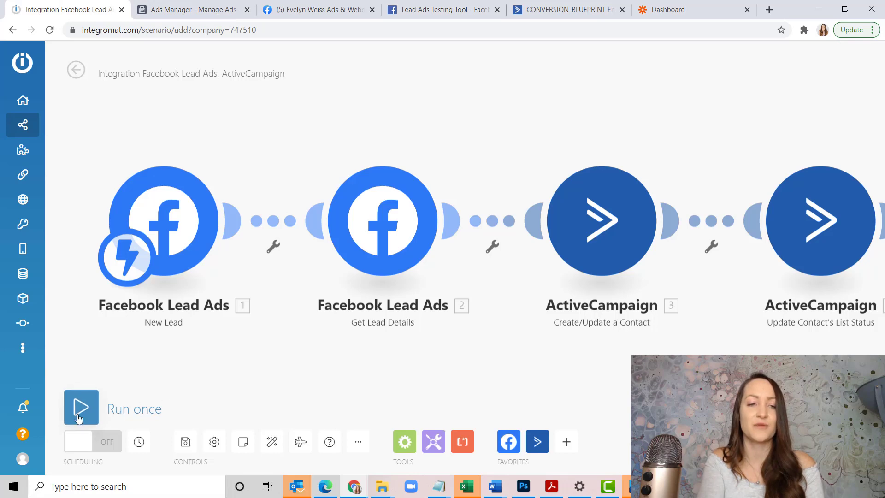
# Return to the Lead Ads Testing Tool, submit the form with the email's local part set to test002, and check the run in Integromat
pyautogui.click(203, 9)
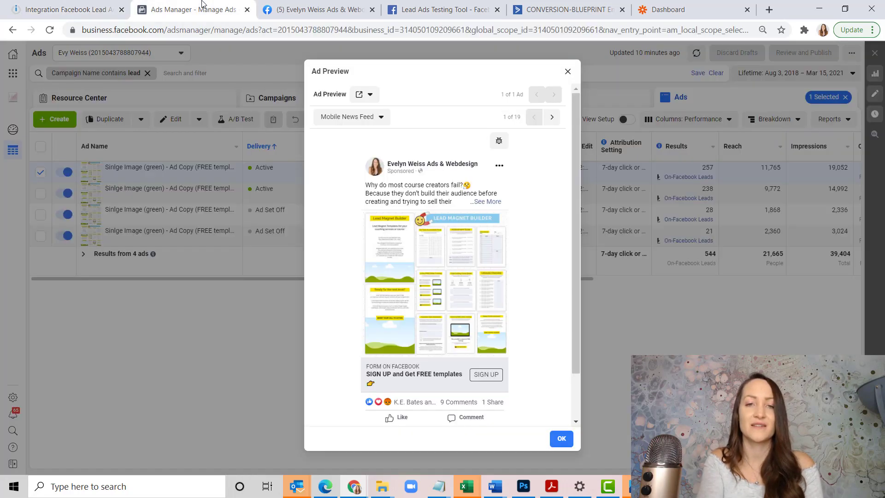
pyautogui.click(492, 6)
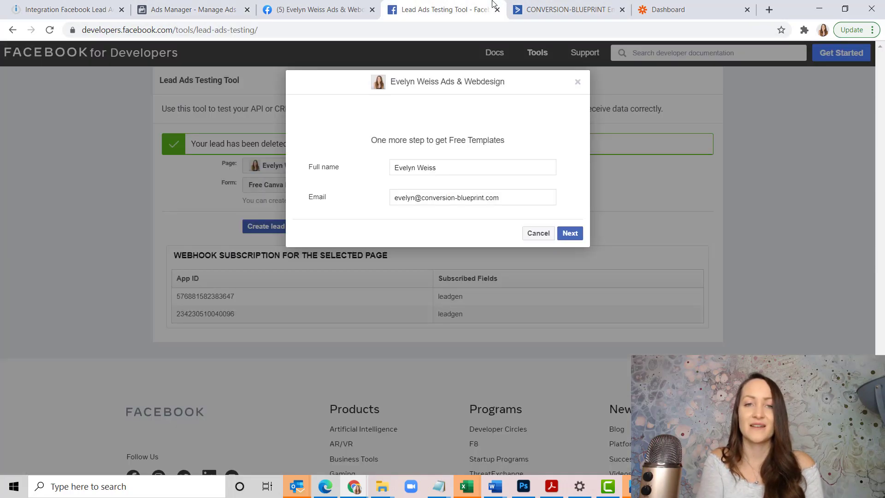
pyautogui.doubleClick(415, 198)
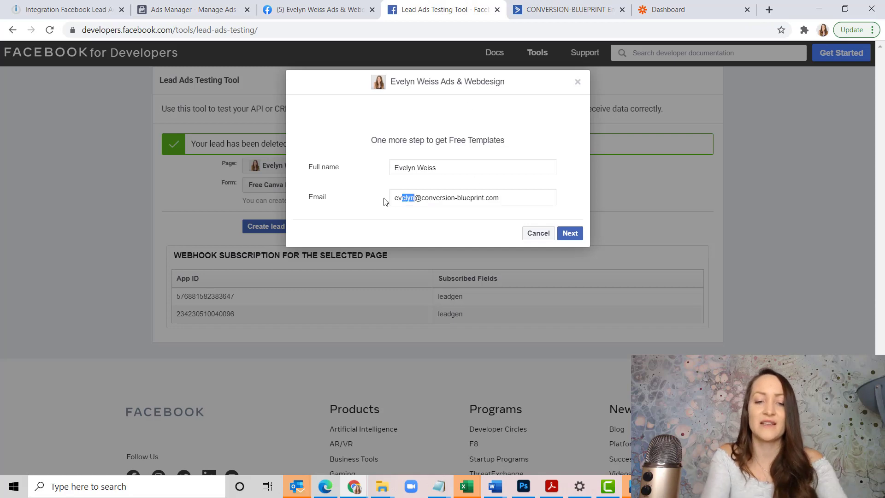
pyautogui.write('test')
pyautogui.write('00')
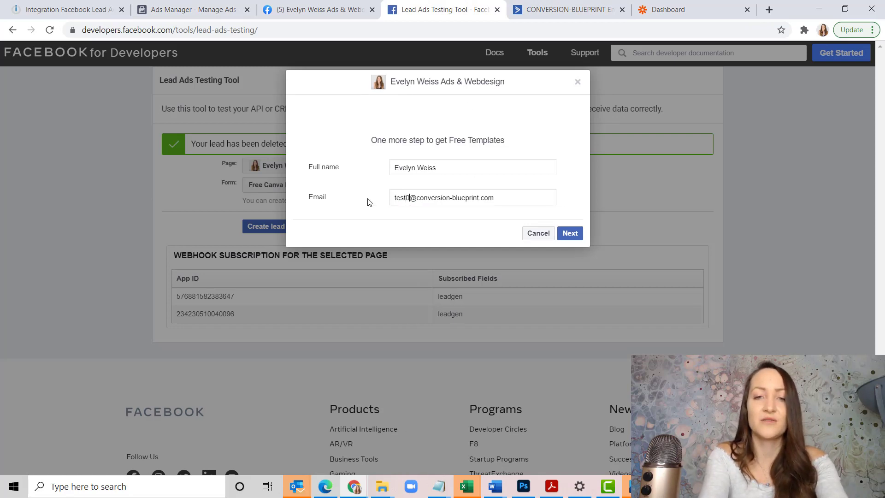
pyautogui.write('2')
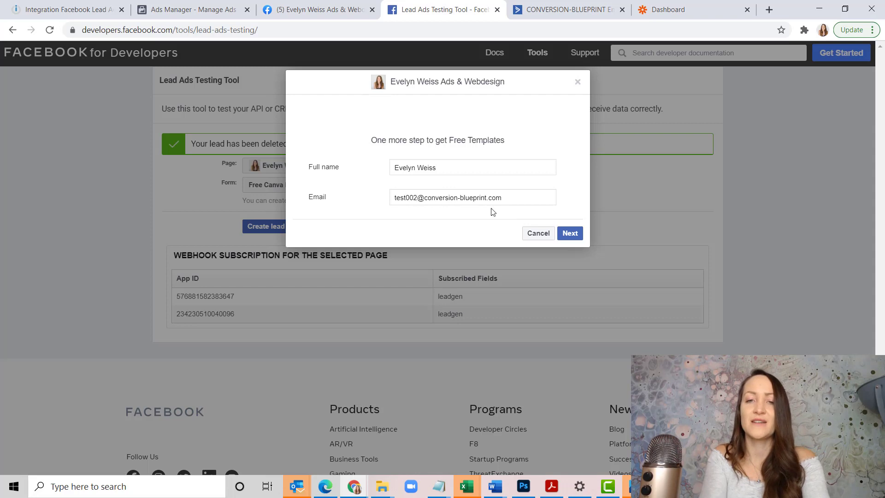
pyautogui.click(571, 233)
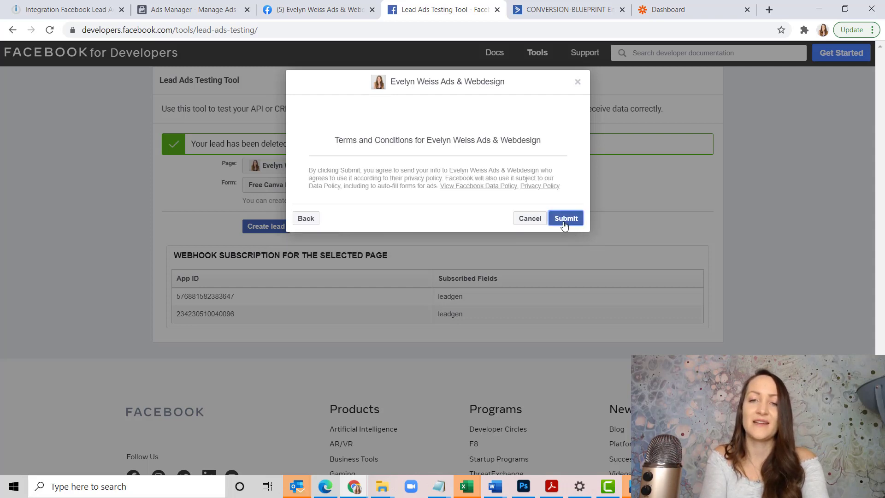
pyautogui.click(565, 218)
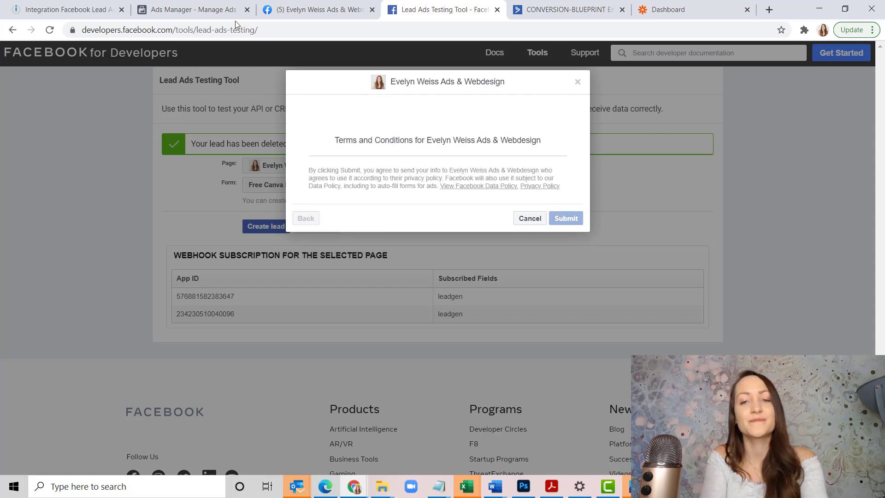
pyautogui.click(88, 9)
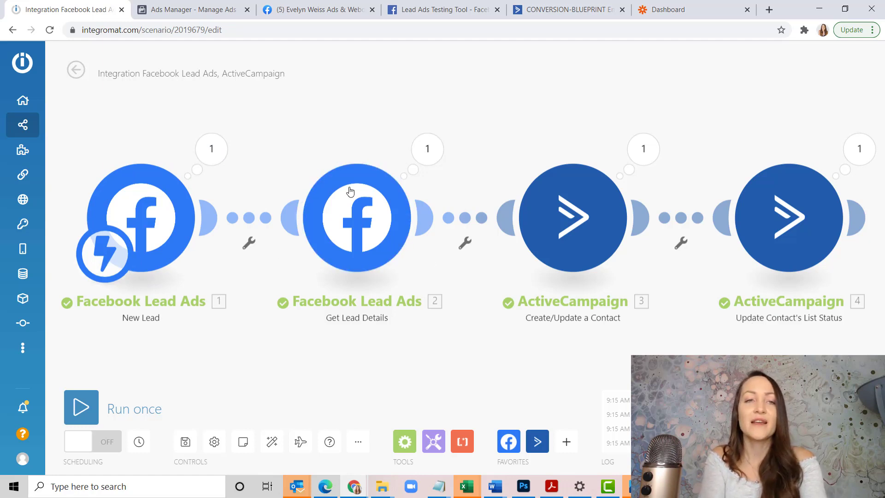
# Switch to ActiveCampaign, search the contacts for test002, and open the matching contact to review its lists and automations
pyautogui.click(549, 4)
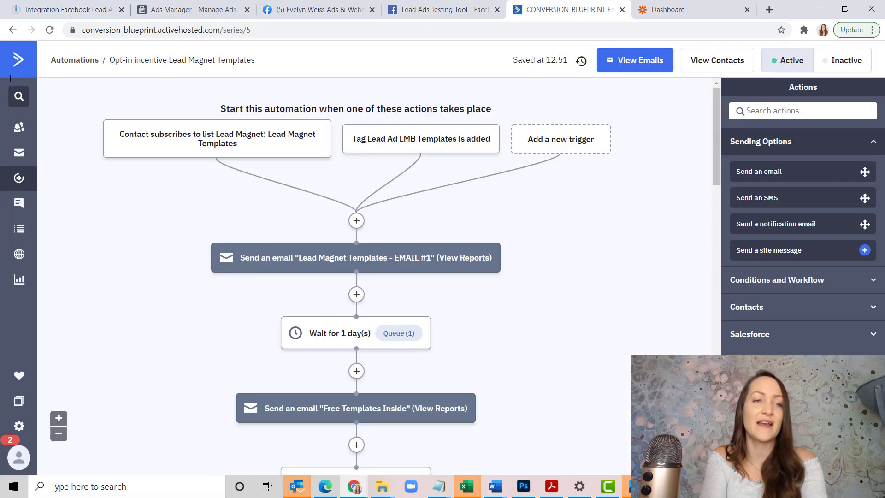
pyautogui.click(15, 61)
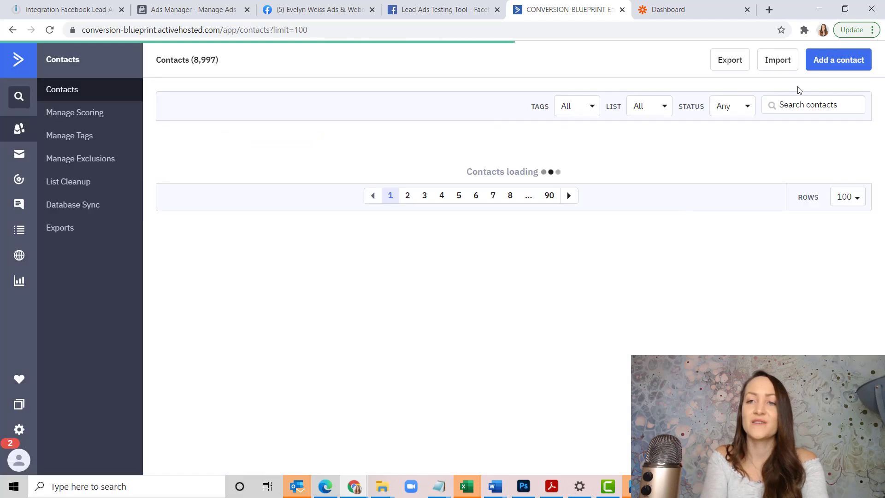
pyautogui.click(798, 105)
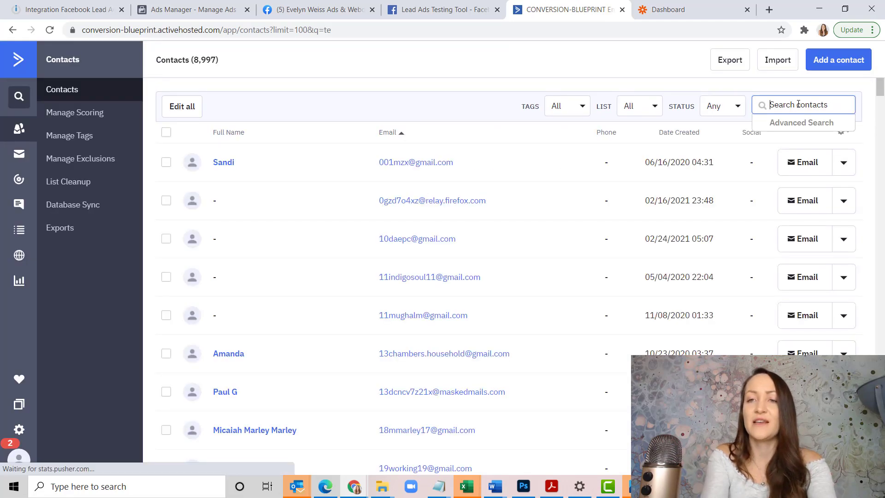
pyautogui.write('test002')
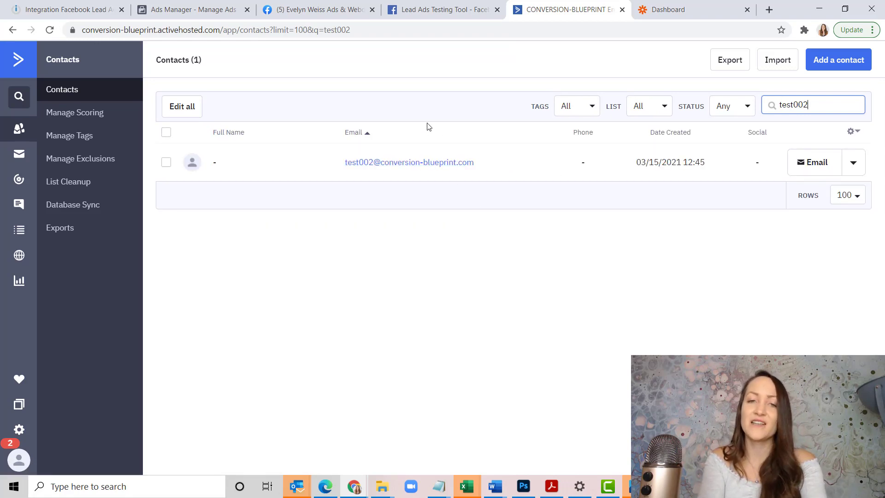
pyautogui.click(422, 161)
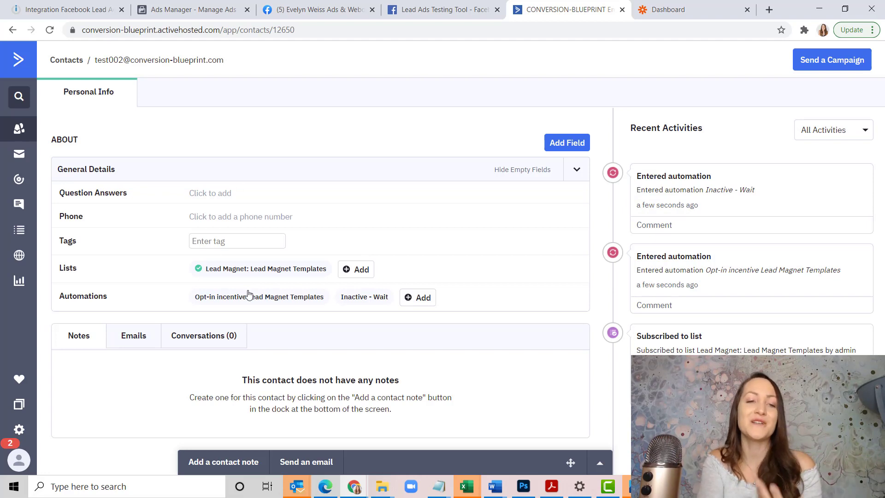
pyautogui.scroll(3, 188, 141)
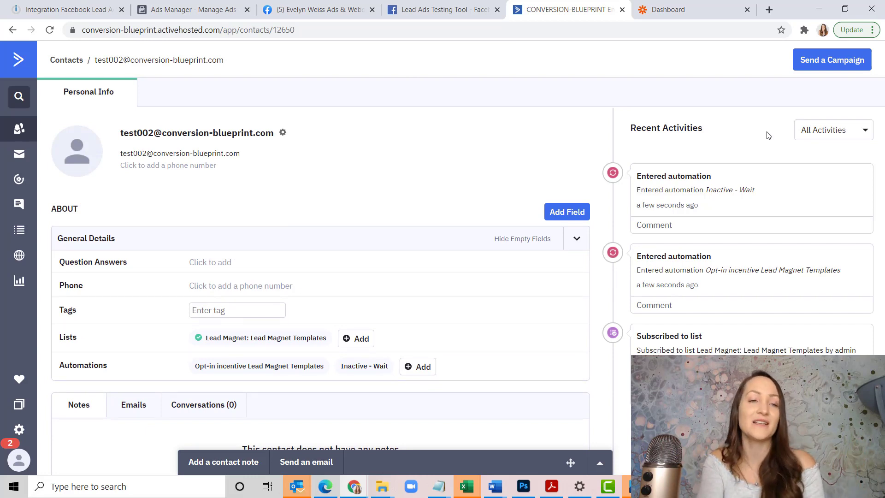
# Return to Integromat and activate the scenario's scheduling with Run scenario set to Immediately
pyautogui.click(116, 6)
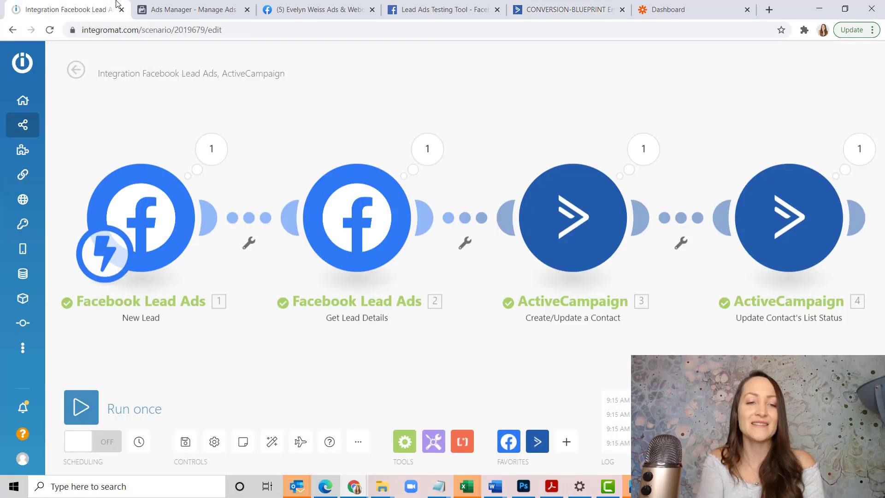
pyautogui.click(105, 445)
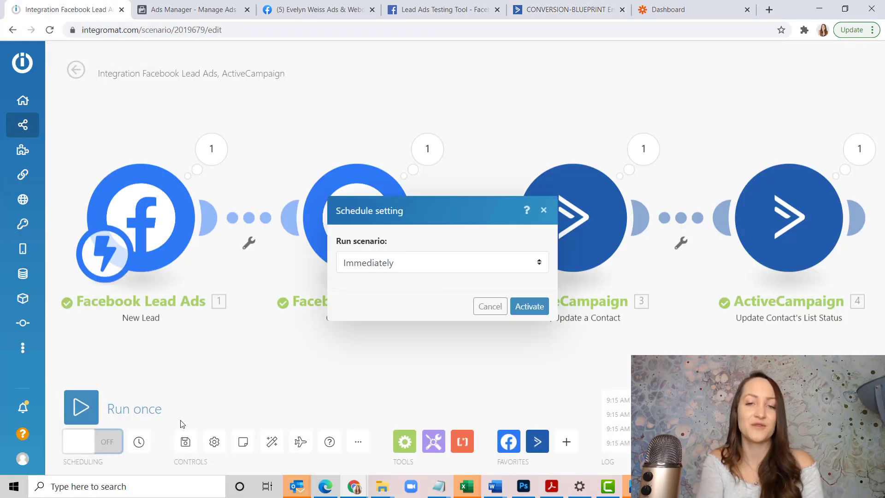
pyautogui.click(529, 306)
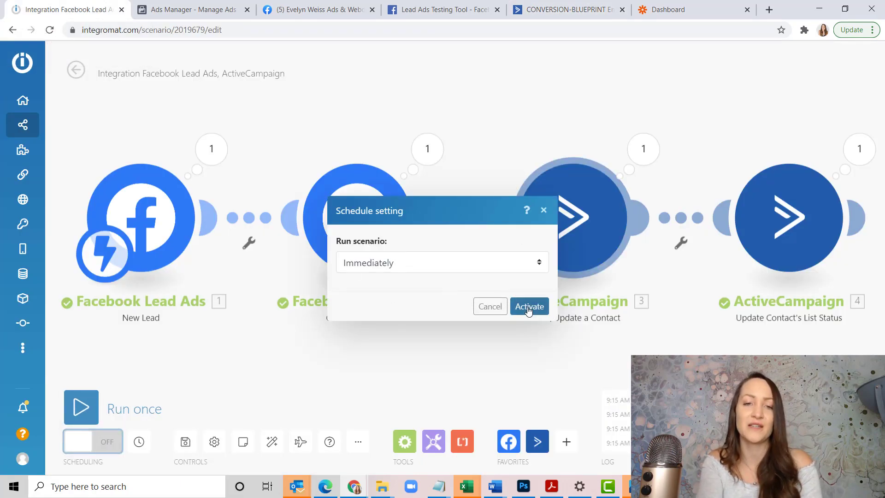
pyautogui.scroll(-5, 529, 310)
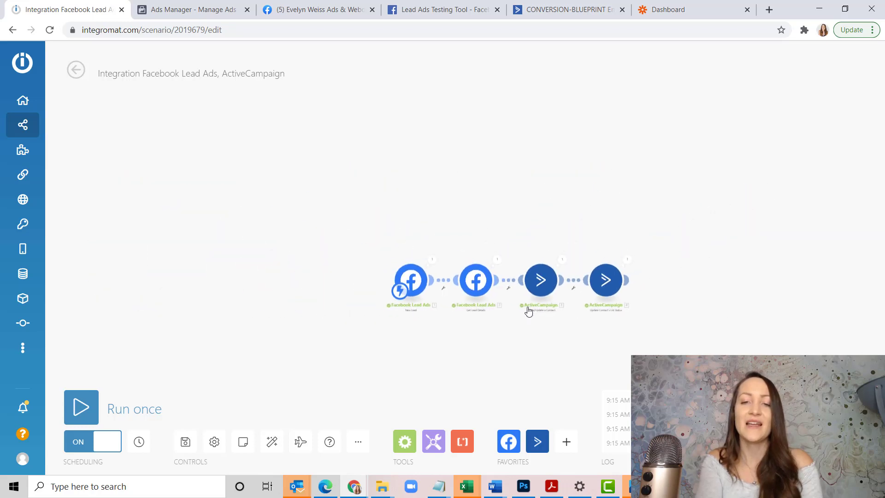
pyautogui.scroll(2, 529, 310)
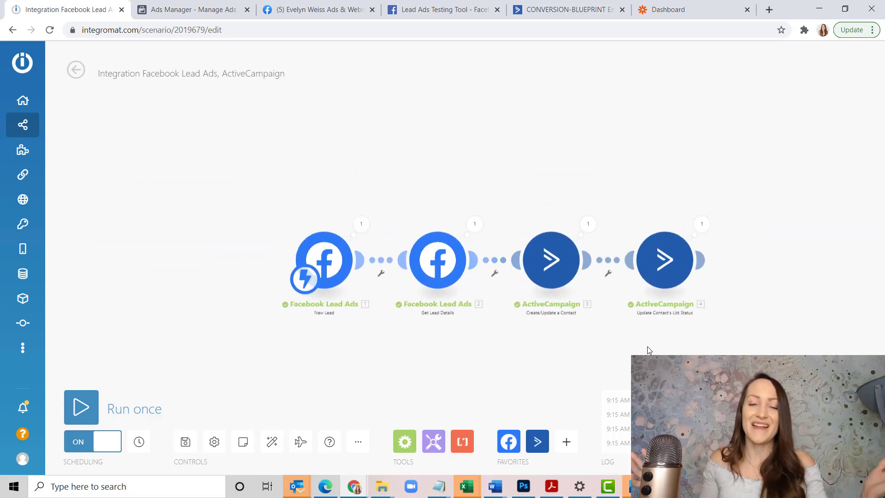